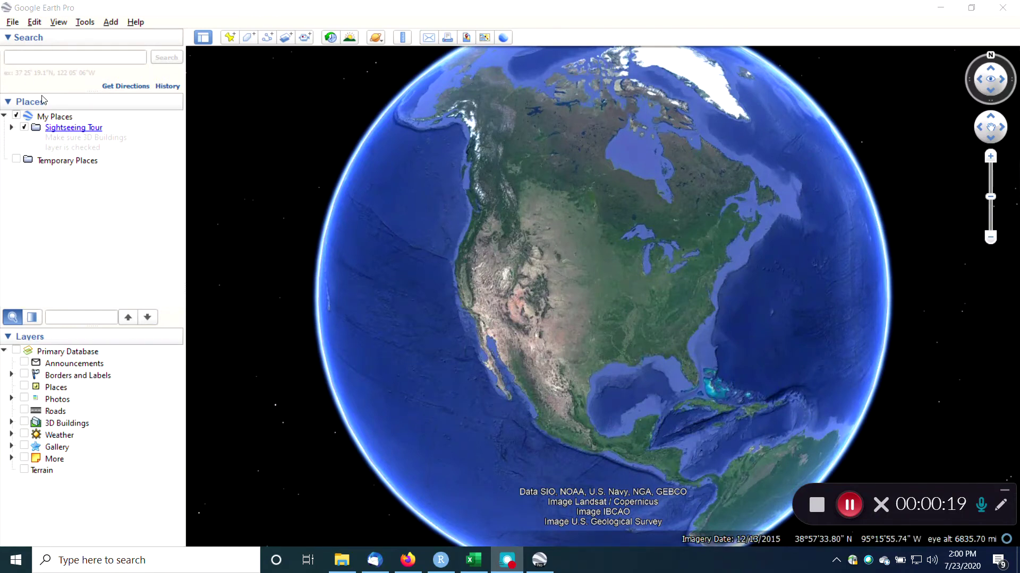
Import the 'PFAS fish PMF results for R' CSV as a Generic Text (*.txt *.csv) file
{"action": "left_click", "coordinate": [12, 22]}
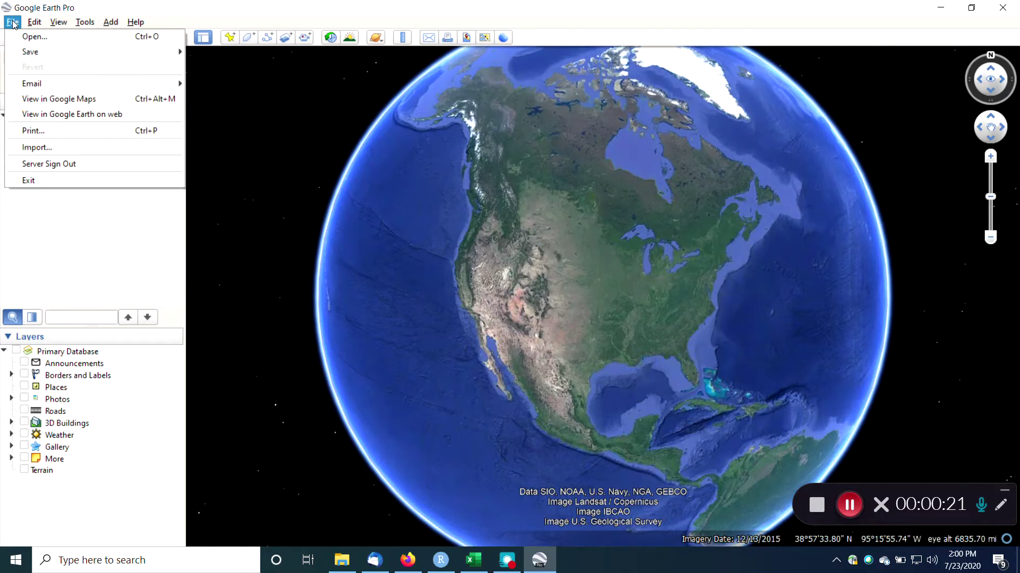
{"action": "left_click", "coordinate": [35, 147]}
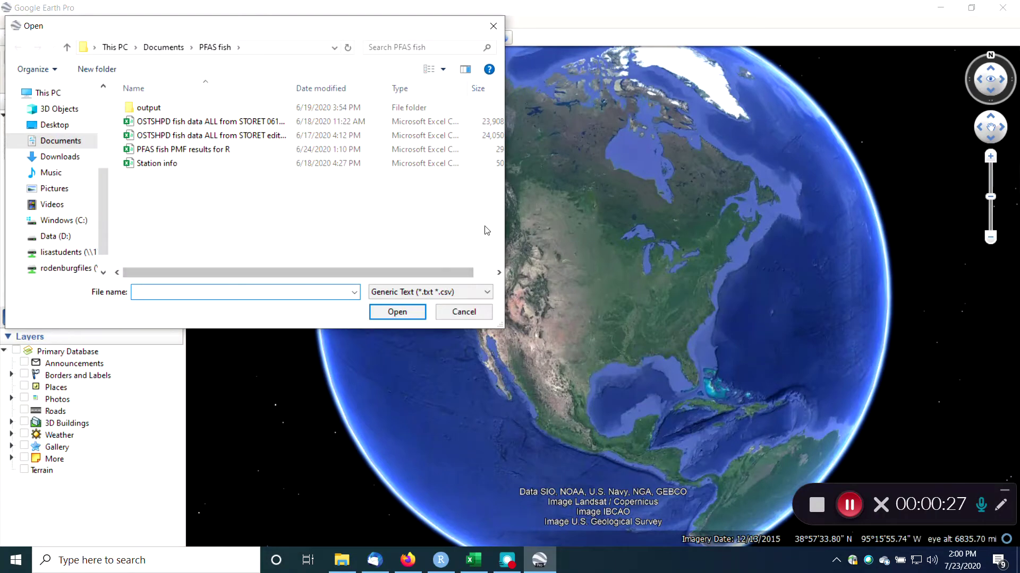
{"action": "left_click", "coordinate": [435, 293]}
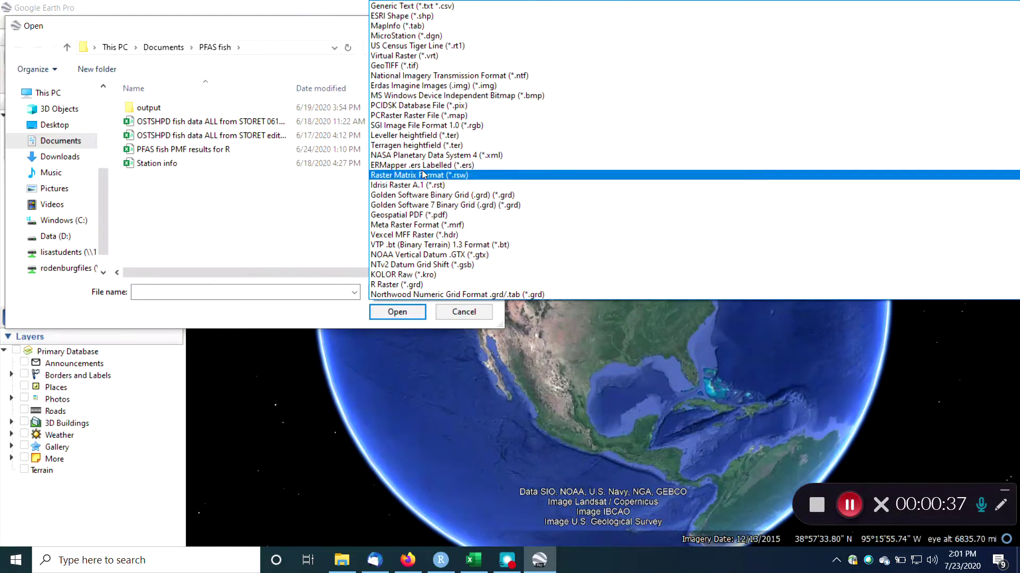
{"action": "left_click", "coordinate": [416, 6]}
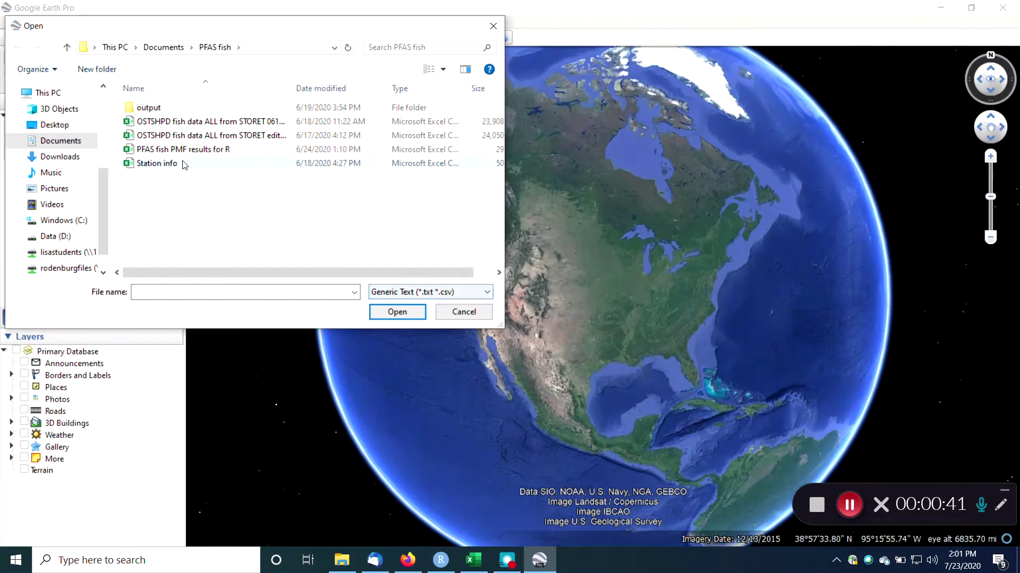
{"action": "double_click", "coordinate": [148, 151]}
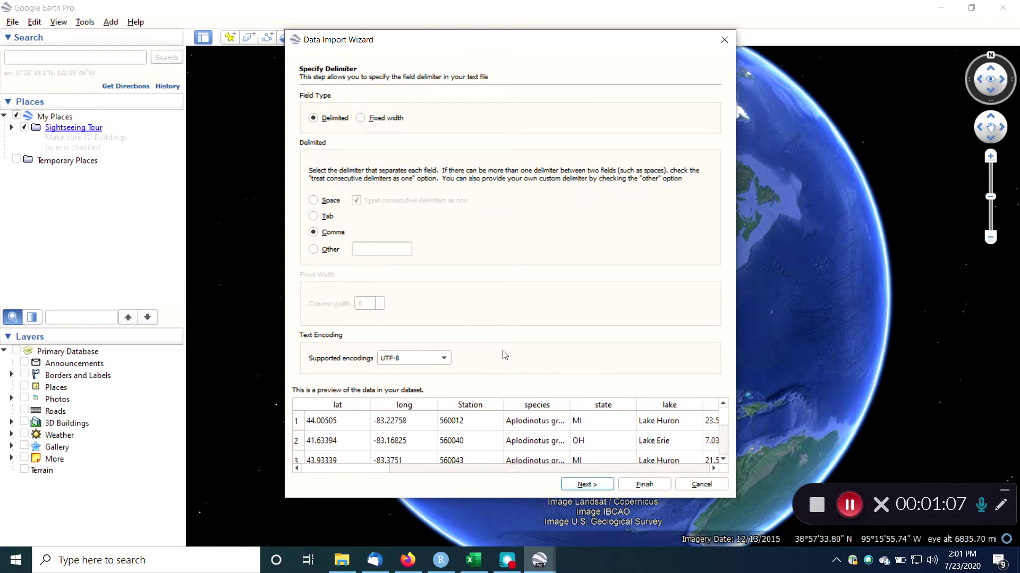
Enlarge the import wizard, check the comma-delimited lat, long and species columns, and finish
{"action": "left_click_drag", "start_coordinate": [734, 497], "coordinate": [770, 541]}
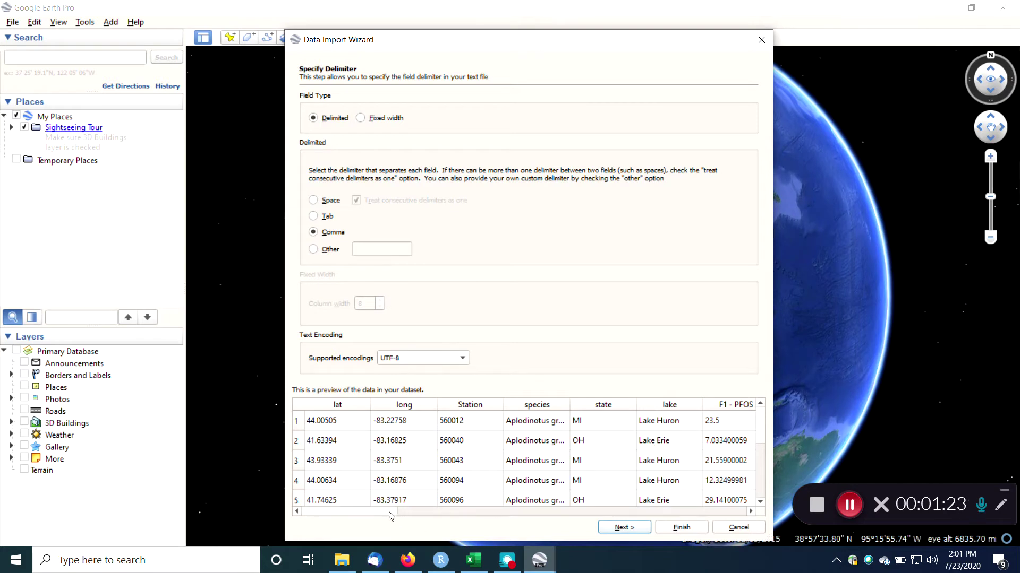
{"action": "left_click_drag", "start_coordinate": [390, 516], "coordinate": [458, 503]}
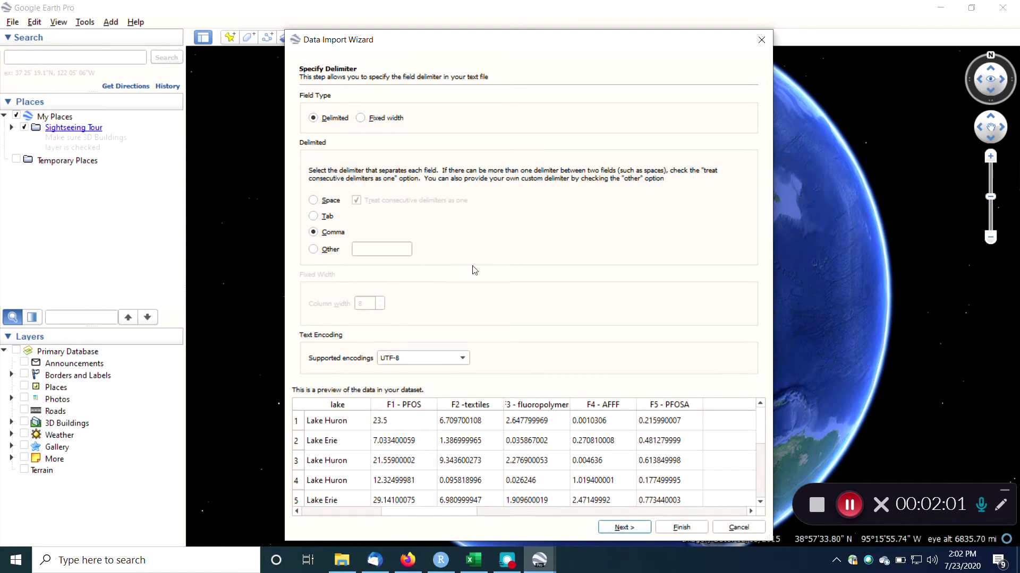
{"action": "left_click", "coordinate": [679, 532]}
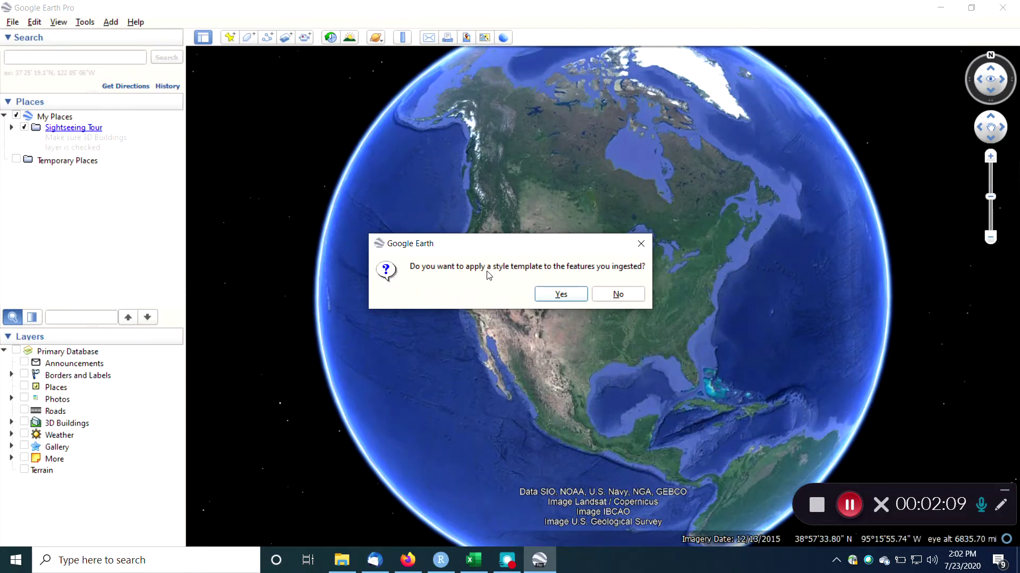
Apply a style template and set the point colour from the species field
{"action": "left_click", "coordinate": [550, 295]}
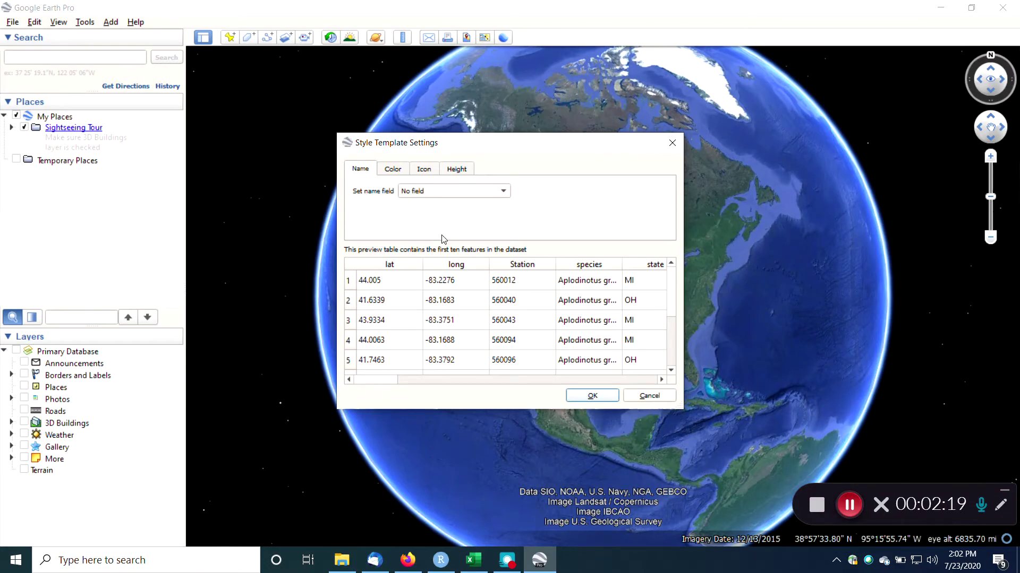
{"action": "left_click", "coordinate": [394, 170]}
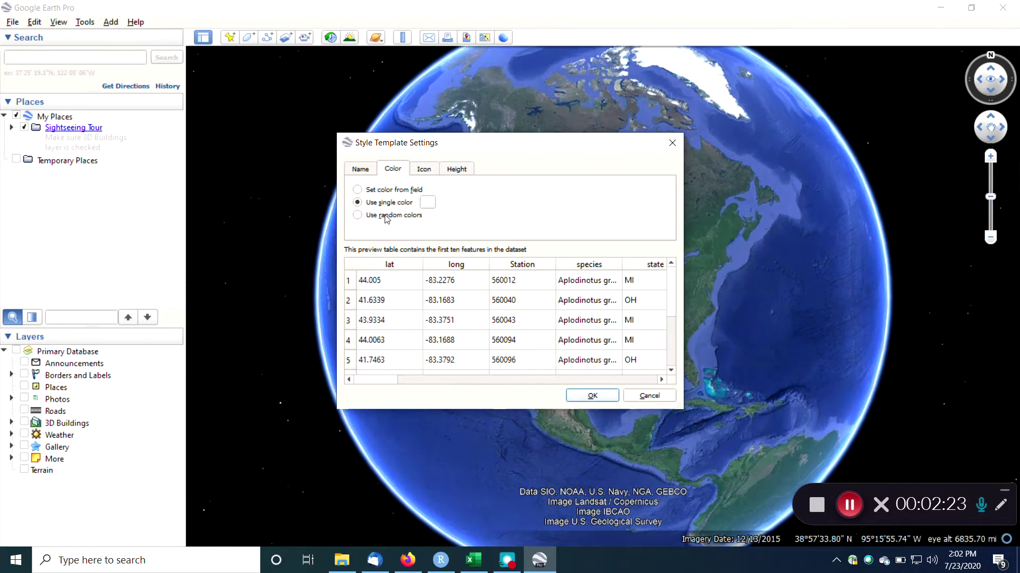
{"action": "left_click", "coordinate": [357, 191]}
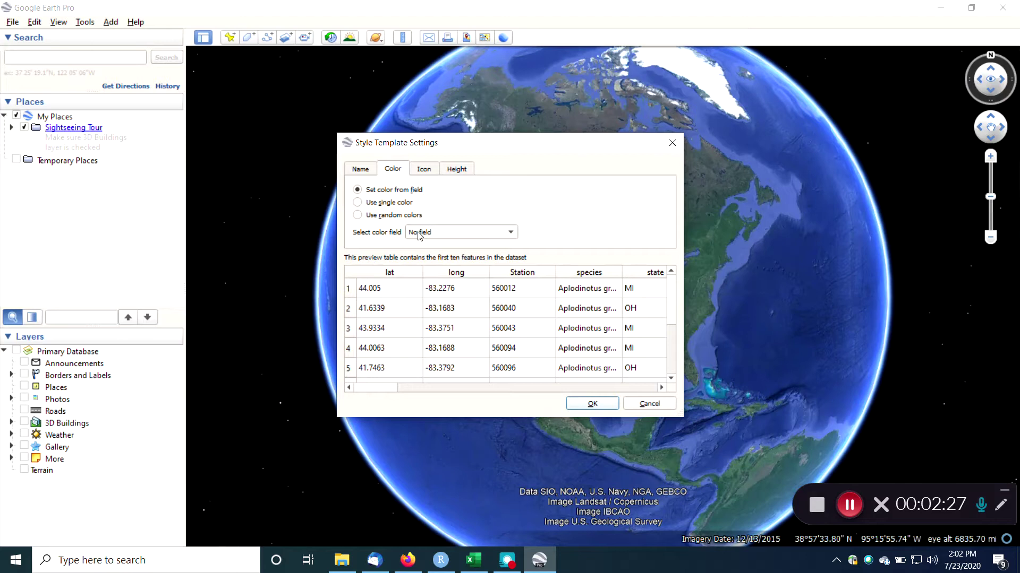
{"action": "left_click", "coordinate": [511, 233]}
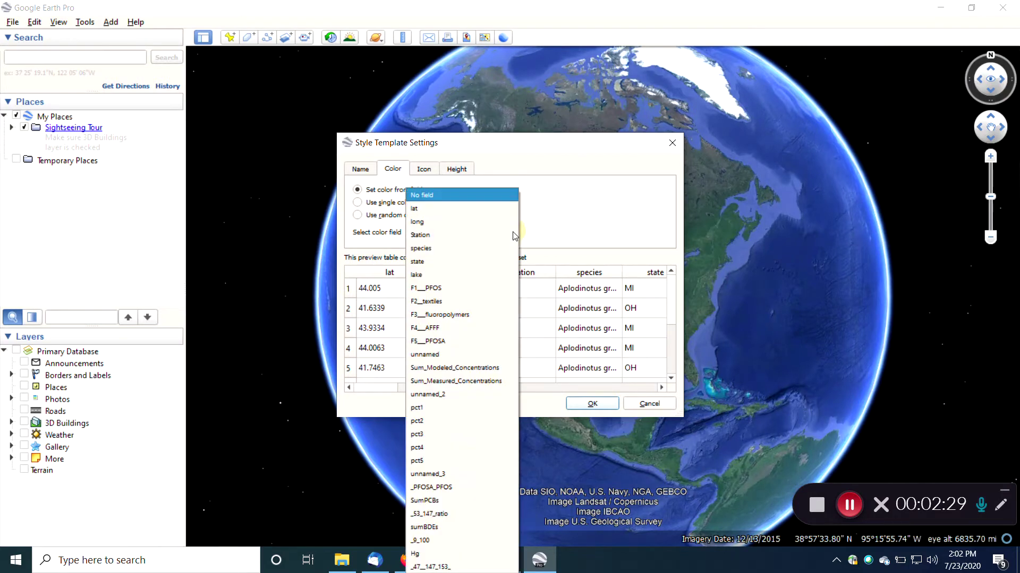
{"action": "left_click", "coordinate": [451, 245]}
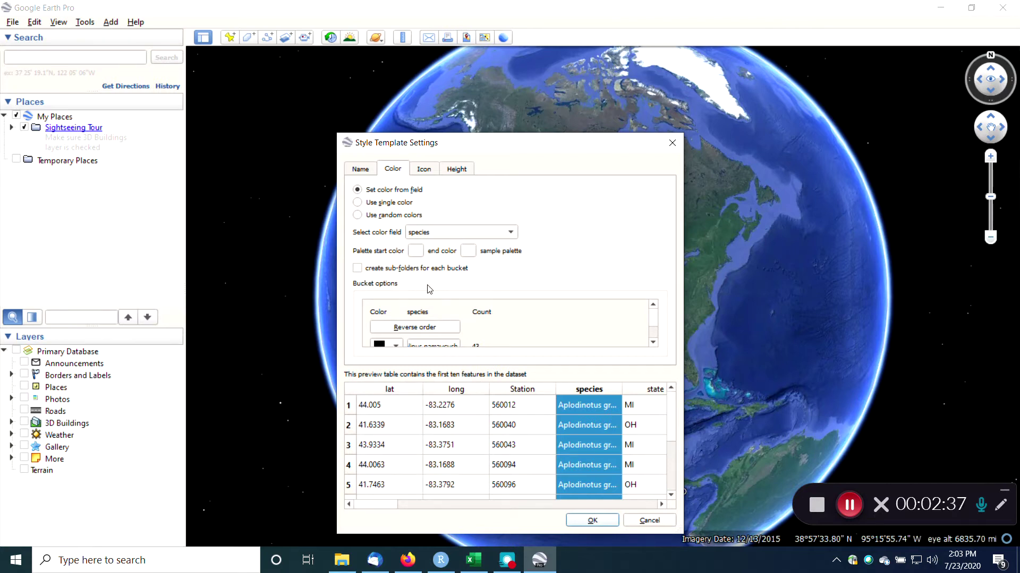
{"action": "left_click", "coordinate": [357, 215]}
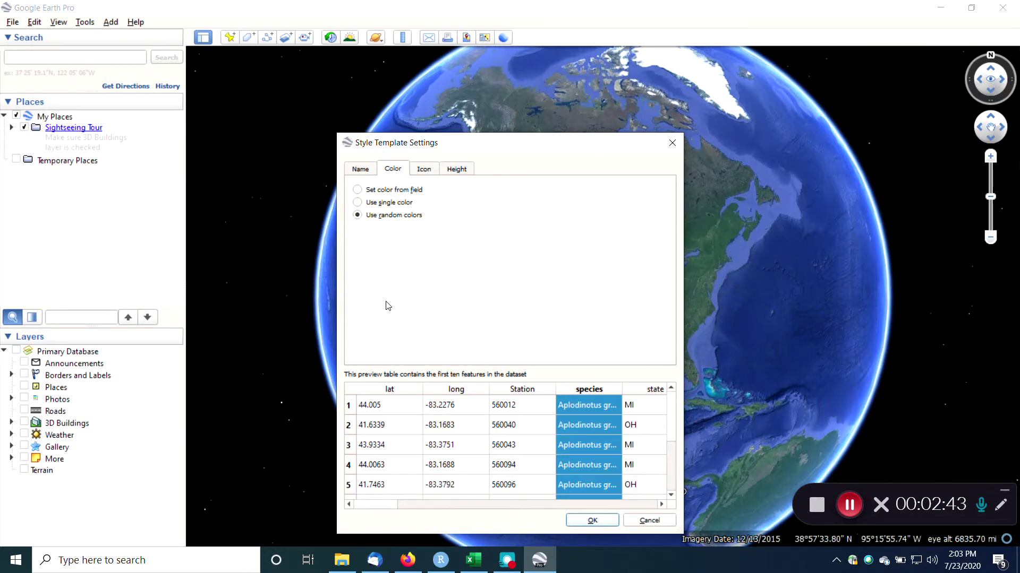
{"action": "left_click", "coordinate": [357, 203]}
{"action": "left_click", "coordinate": [358, 190]}
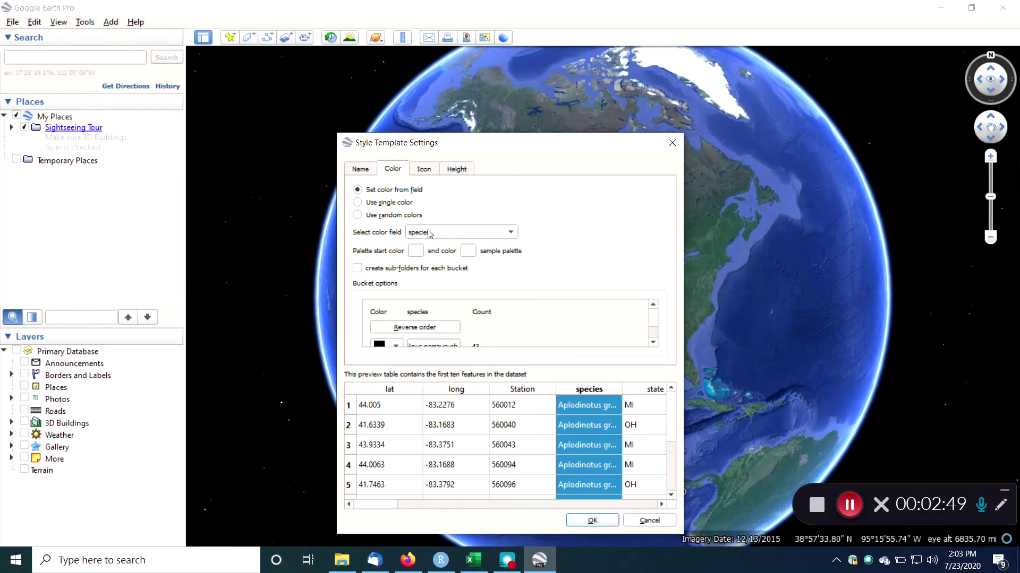
Set the palette start colour to dark red
{"action": "left_click", "coordinate": [416, 251]}
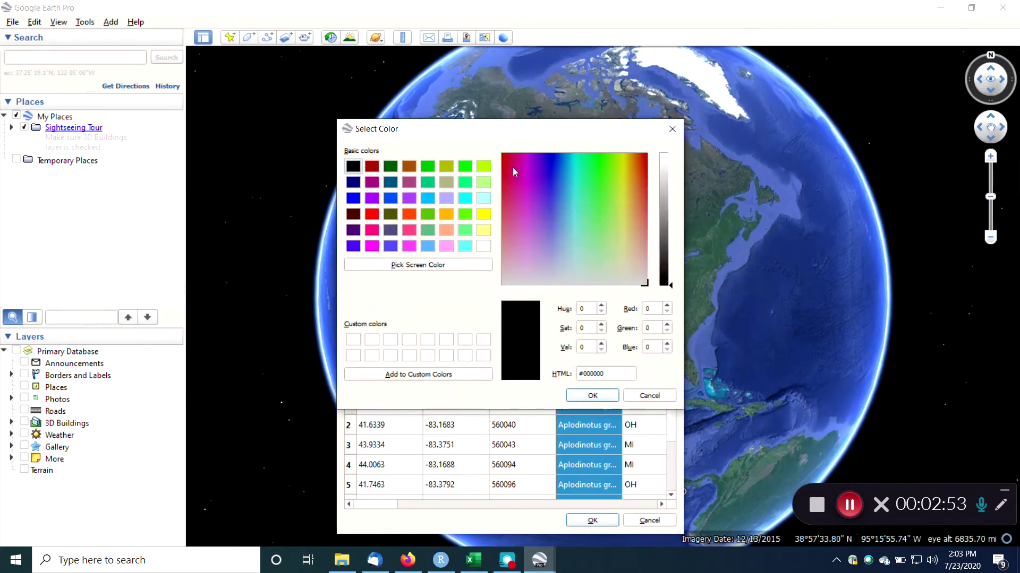
{"action": "left_click", "coordinate": [503, 154]}
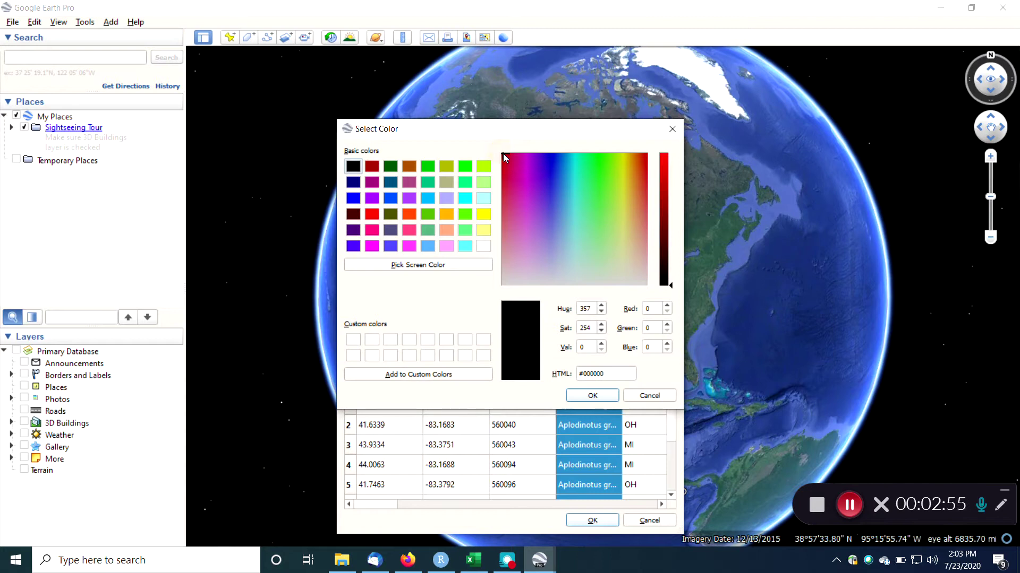
{"action": "left_click", "coordinate": [553, 153]}
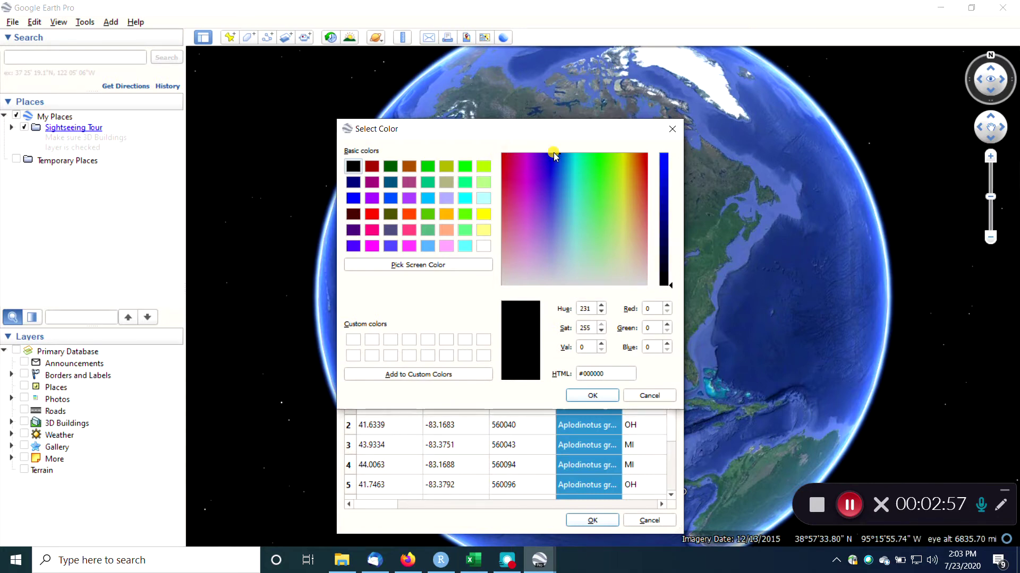
{"action": "left_click", "coordinate": [503, 154]}
{"action": "left_click", "coordinate": [611, 398]}
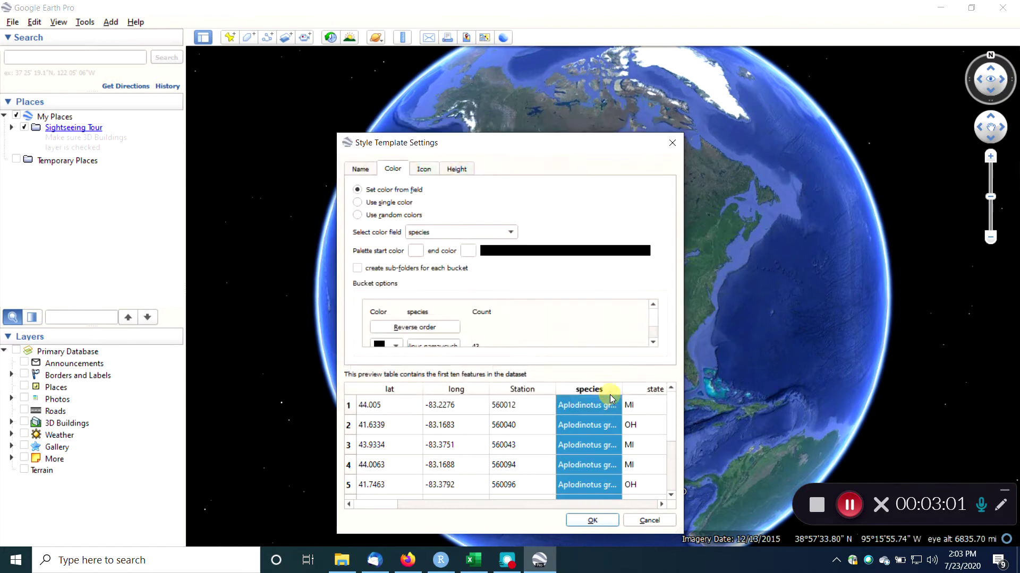
{"action": "left_click", "coordinate": [414, 251]}
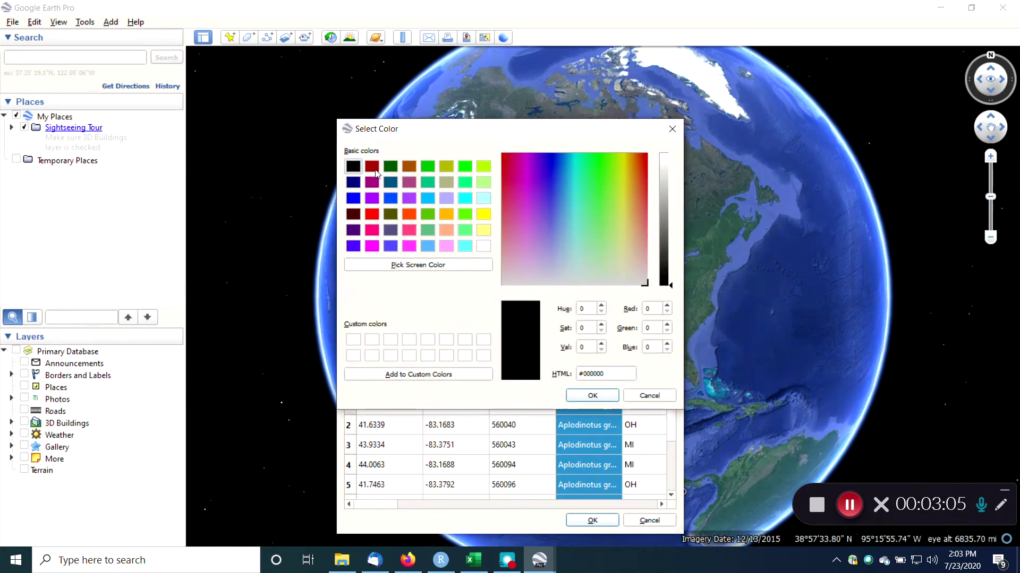
{"action": "left_click", "coordinate": [375, 170]}
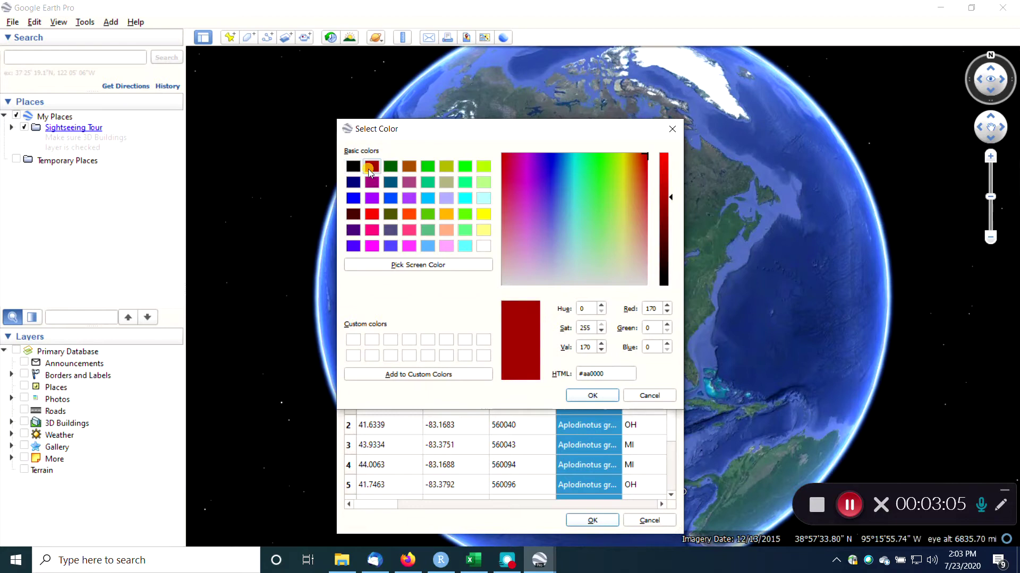
{"action": "left_click", "coordinate": [591, 396]}
Set the palette end colour to blue and review the species buckets
{"action": "left_click", "coordinate": [470, 252]}
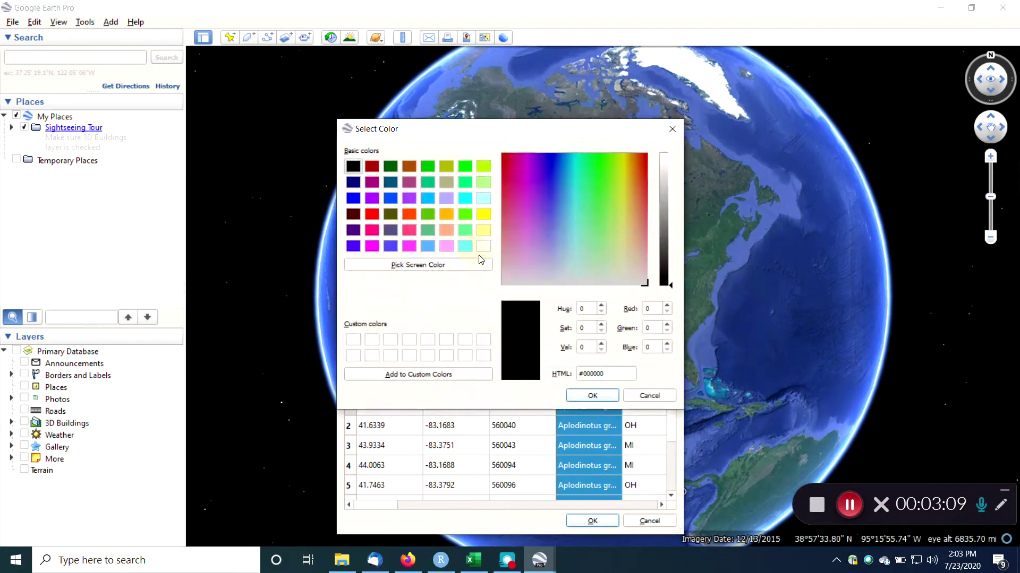
{"action": "left_click", "coordinate": [551, 156]}
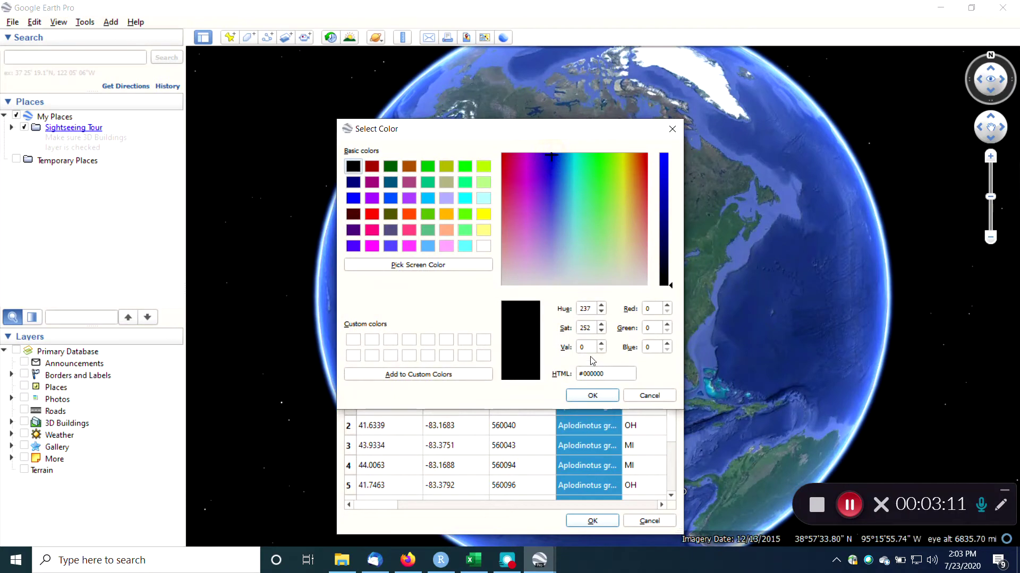
{"action": "left_click", "coordinate": [593, 396]}
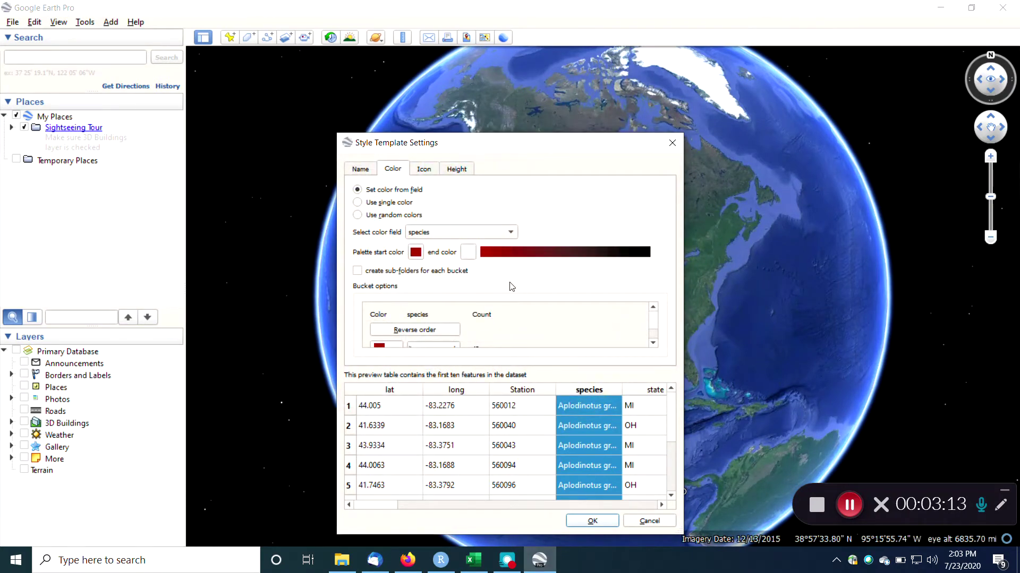
{"action": "left_click", "coordinate": [473, 256]}
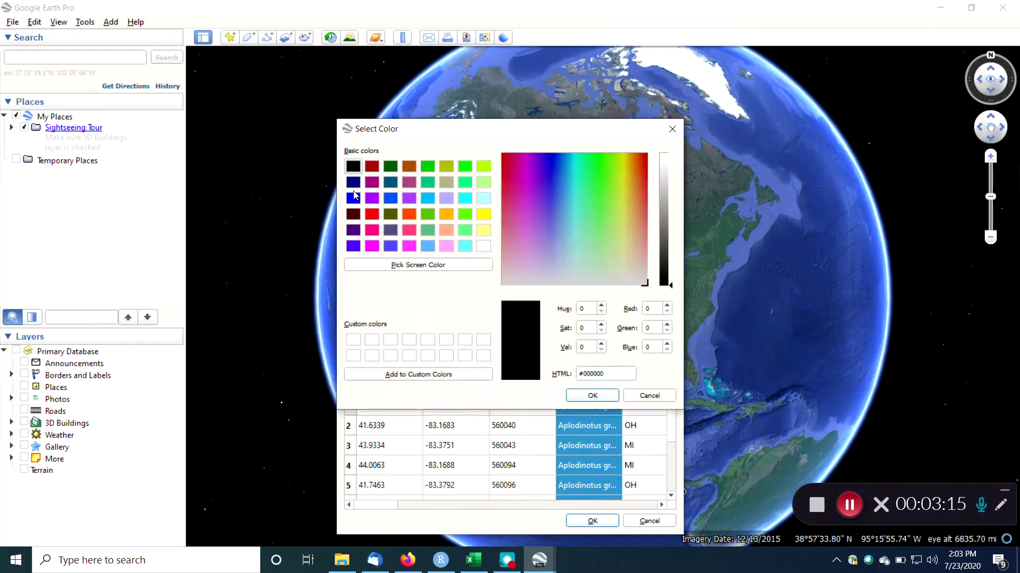
{"action": "left_click", "coordinate": [354, 198]}
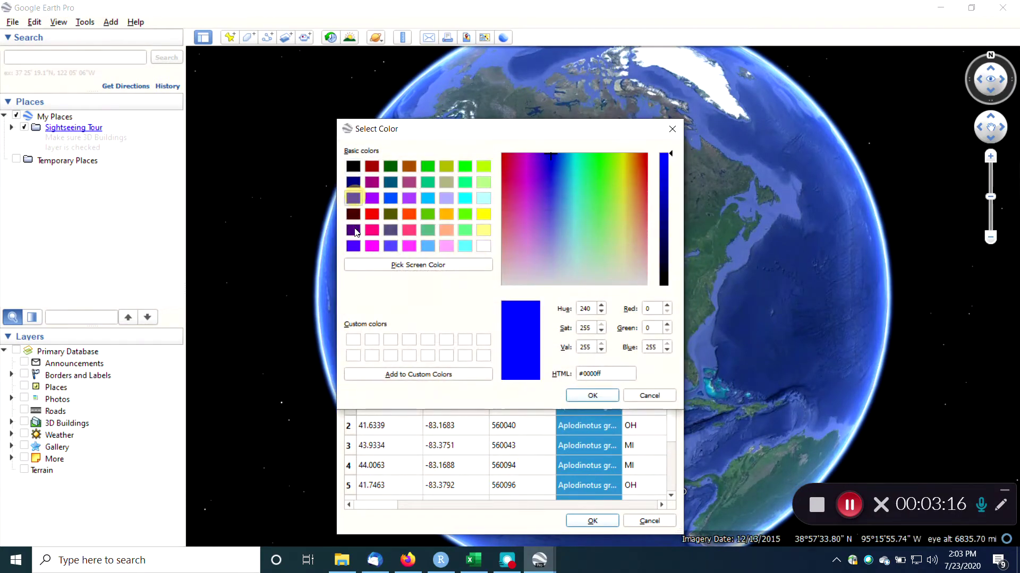
{"action": "left_click", "coordinate": [602, 397]}
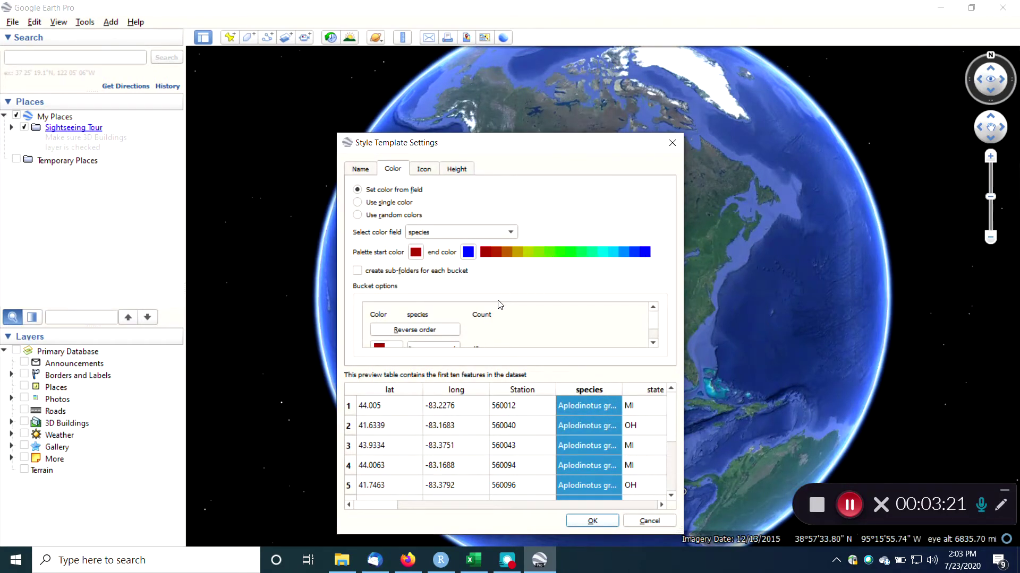
{"action": "scroll", "coordinate": [654, 321], "scroll_direction": "down", "scroll_amount": 4}
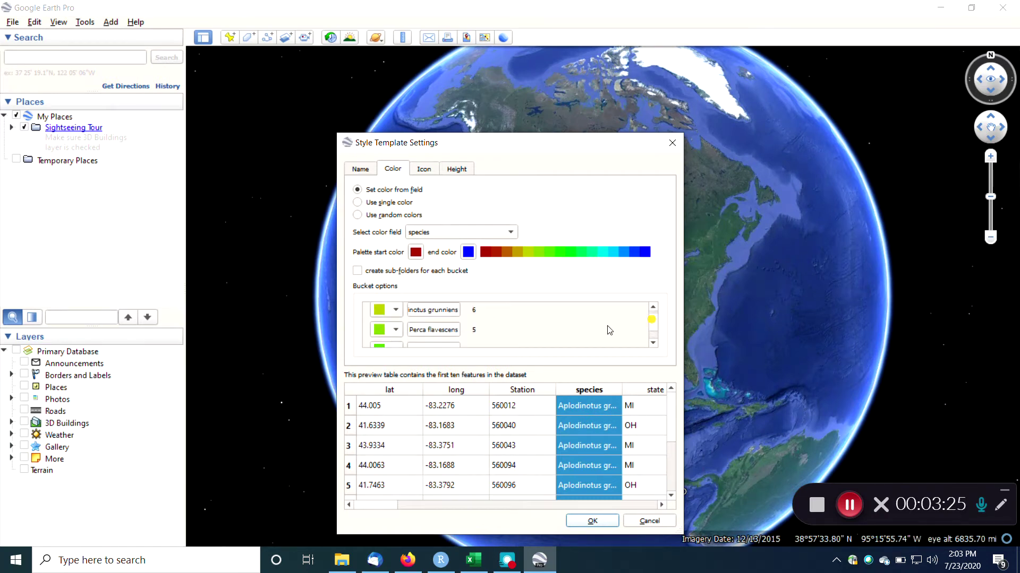
{"action": "scroll", "coordinate": [428, 320], "scroll_direction": "up", "scroll_amount": 5}
{"action": "scroll", "coordinate": [428, 323], "scroll_direction": "up", "scroll_amount": 2}
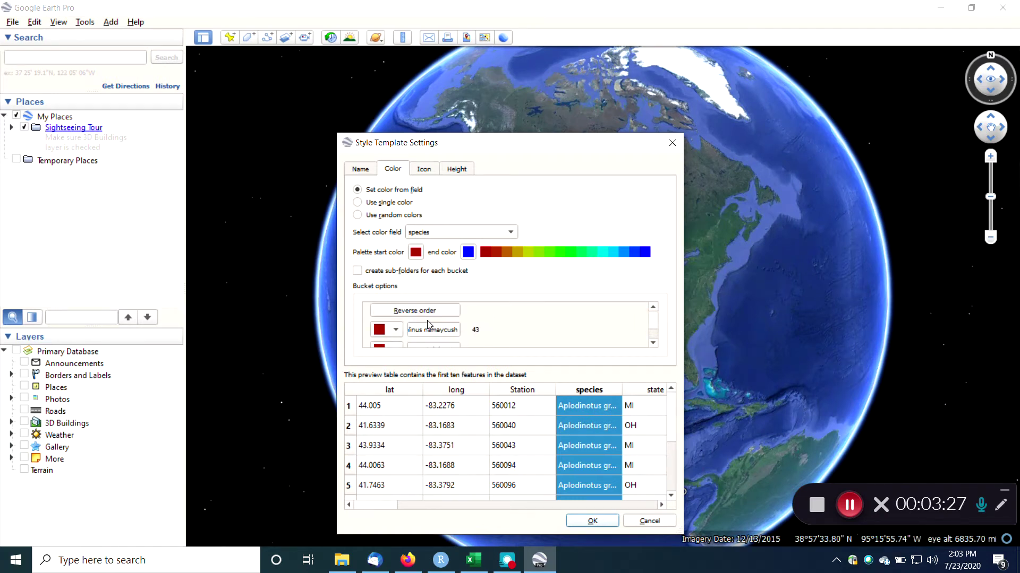
{"action": "scroll", "coordinate": [418, 320], "scroll_direction": "down", "scroll_amount": 10}
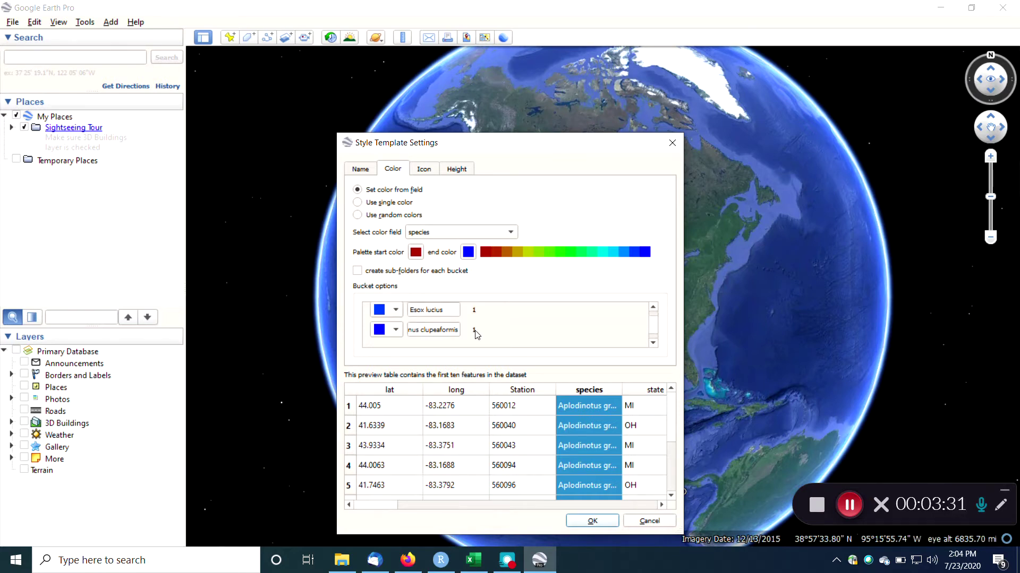
{"action": "scroll", "coordinate": [475, 332], "scroll_direction": "up", "scroll_amount": 5}
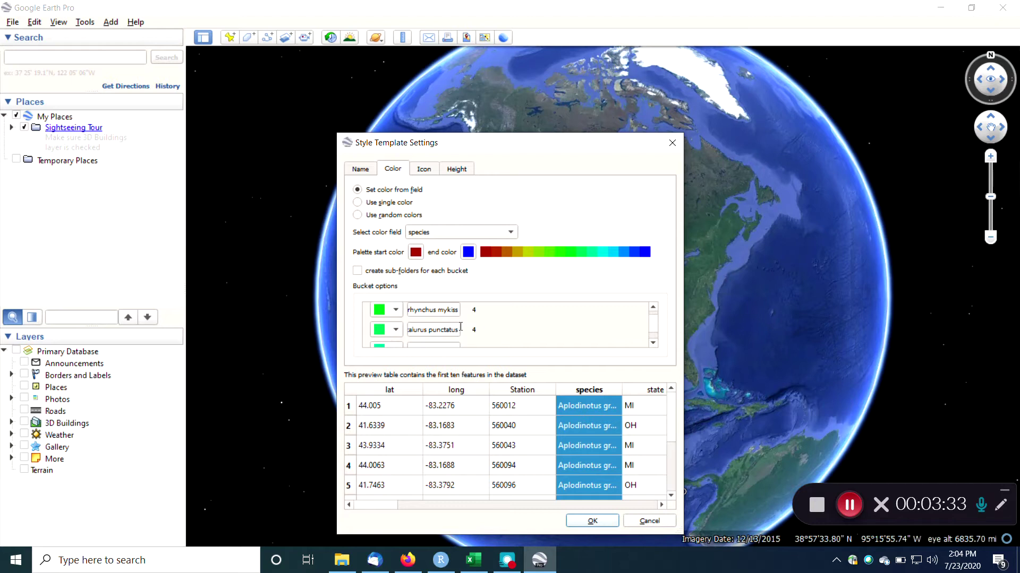
{"action": "scroll", "coordinate": [425, 331], "scroll_direction": "up", "scroll_amount": 5}
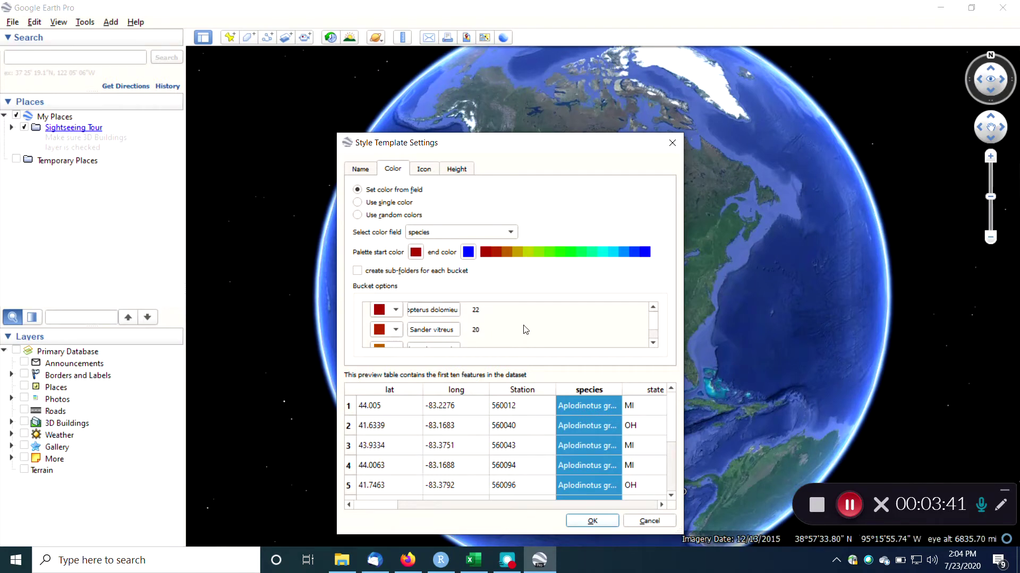
Save the style template under its default name and display the PFAS fish layer on the map
{"action": "left_click", "coordinate": [596, 523]}
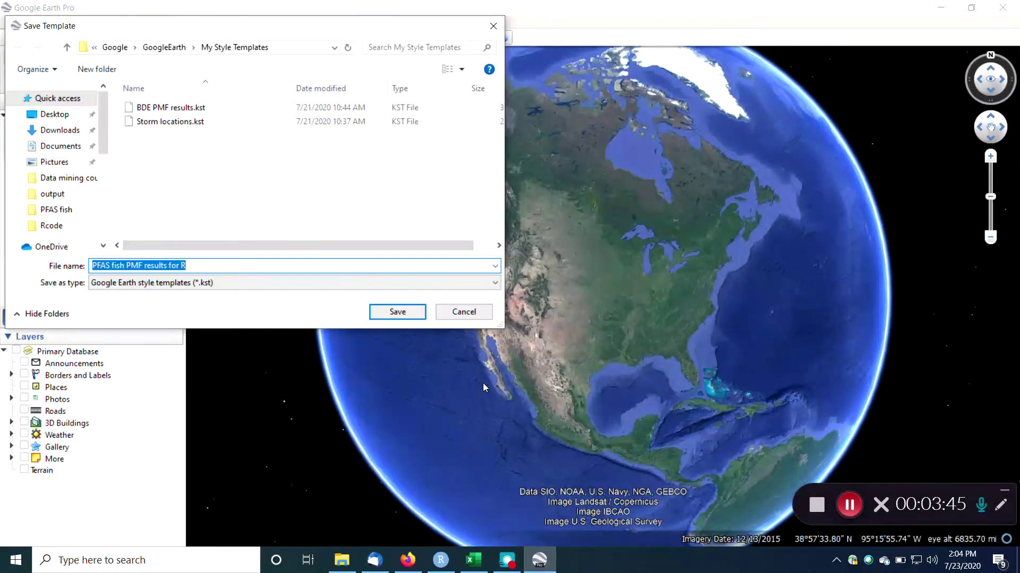
{"action": "left_click", "coordinate": [391, 313]}
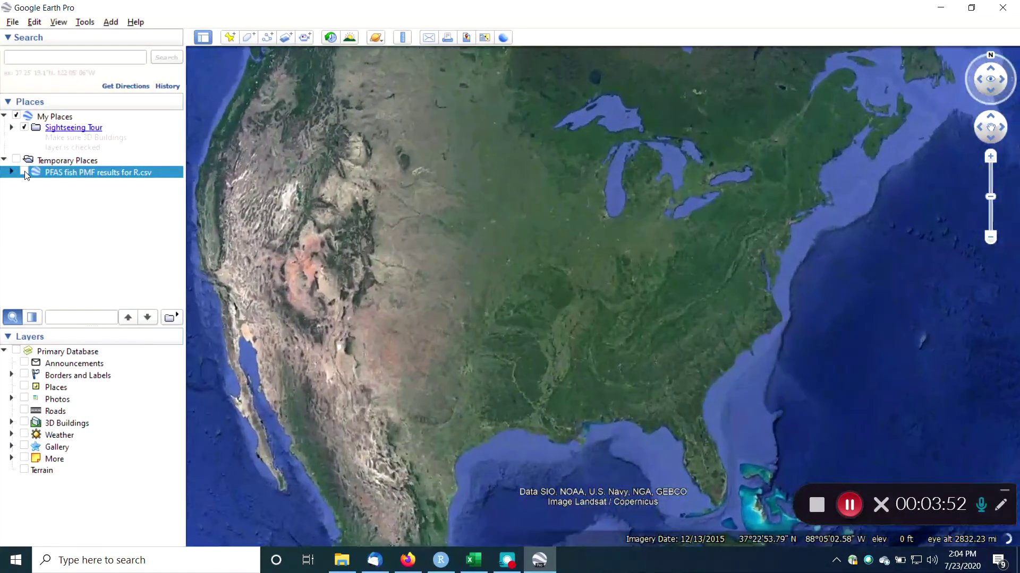
{"action": "left_click", "coordinate": [24, 173]}
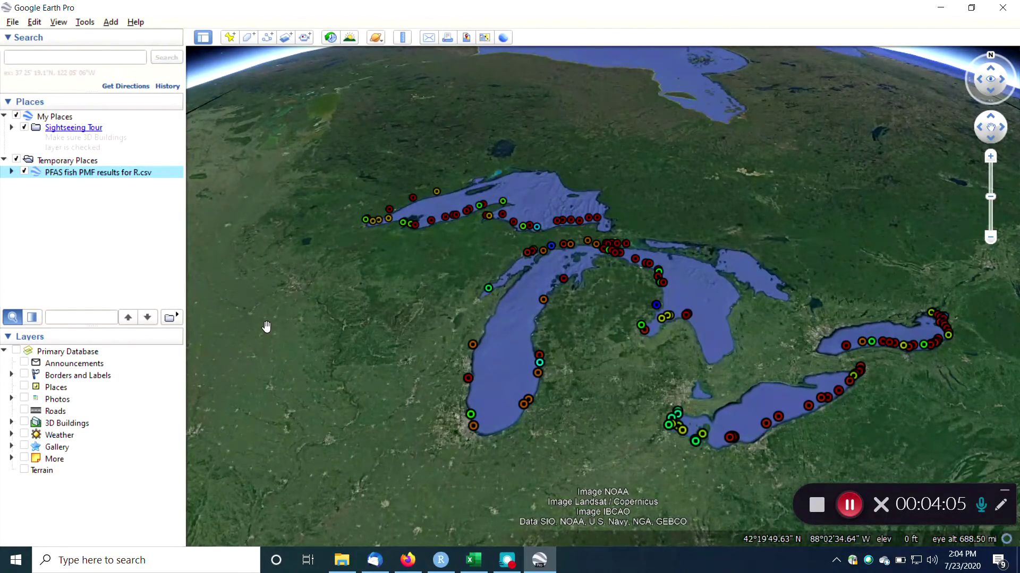
{"action": "right_click", "coordinate": [93, 176]}
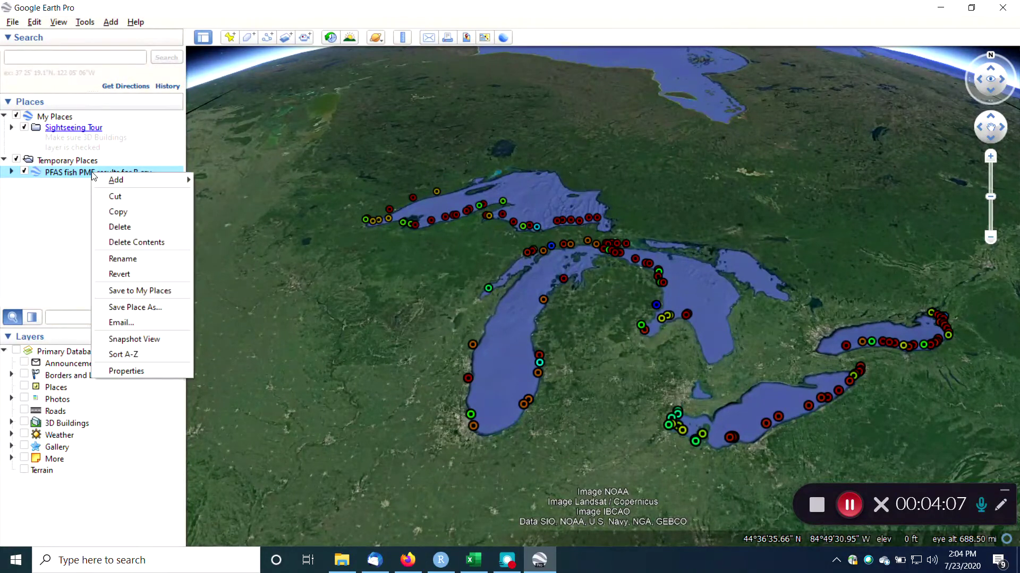
{"action": "left_click", "coordinate": [127, 371]}
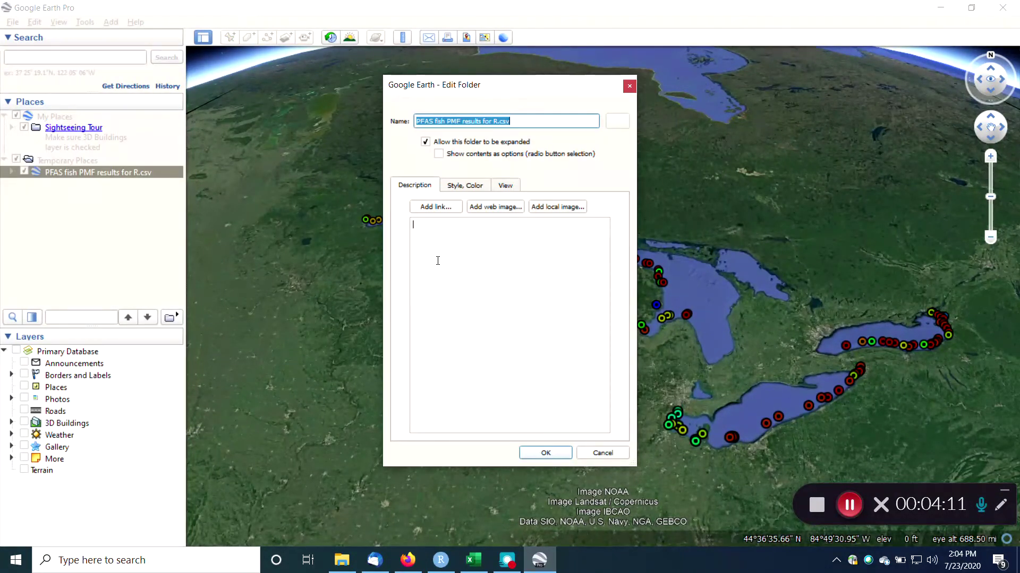
{"action": "left_click", "coordinate": [468, 192]}
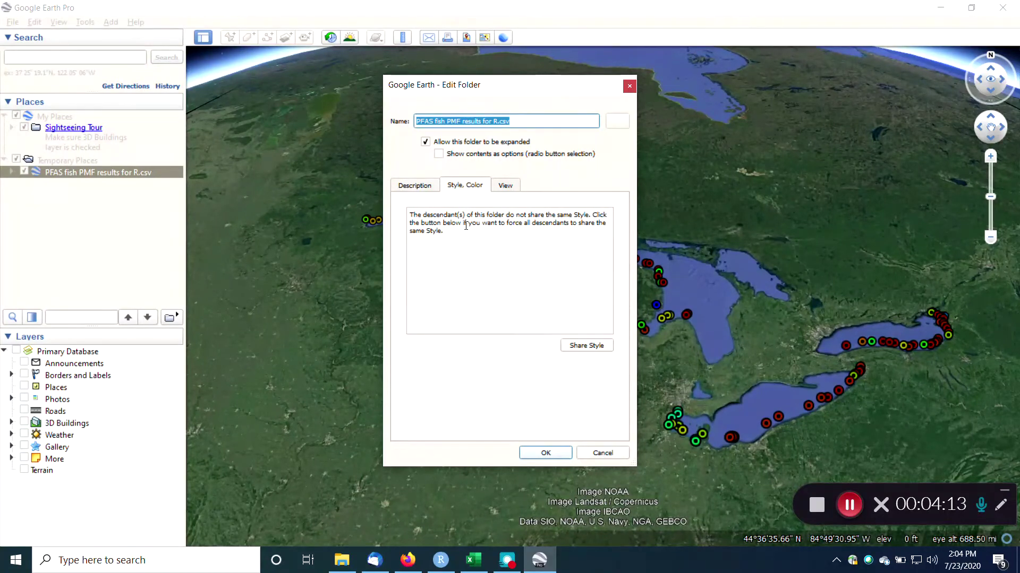
{"action": "left_click_drag", "start_coordinate": [424, 215], "coordinate": [471, 240]}
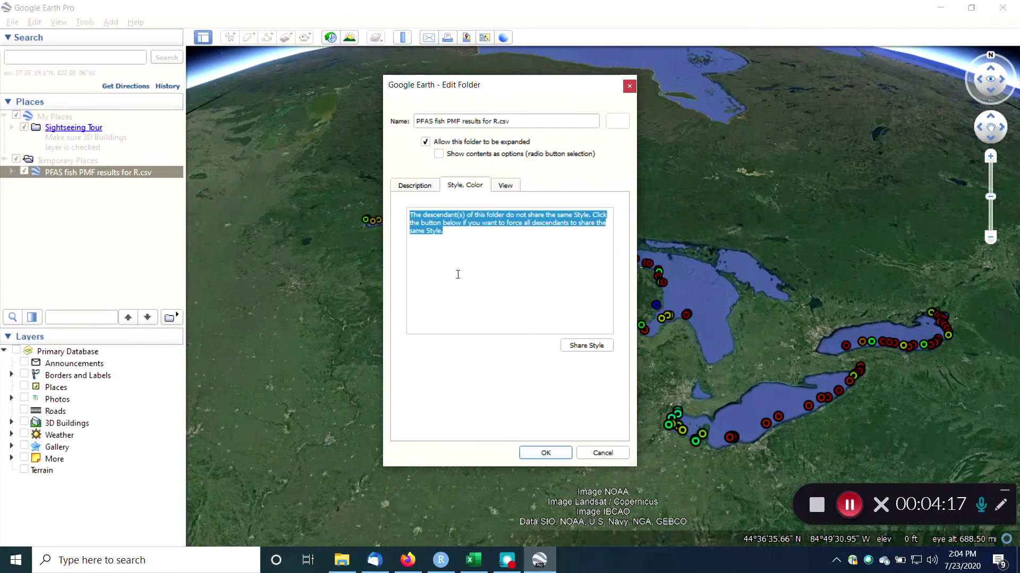
{"action": "left_click", "coordinate": [591, 349]}
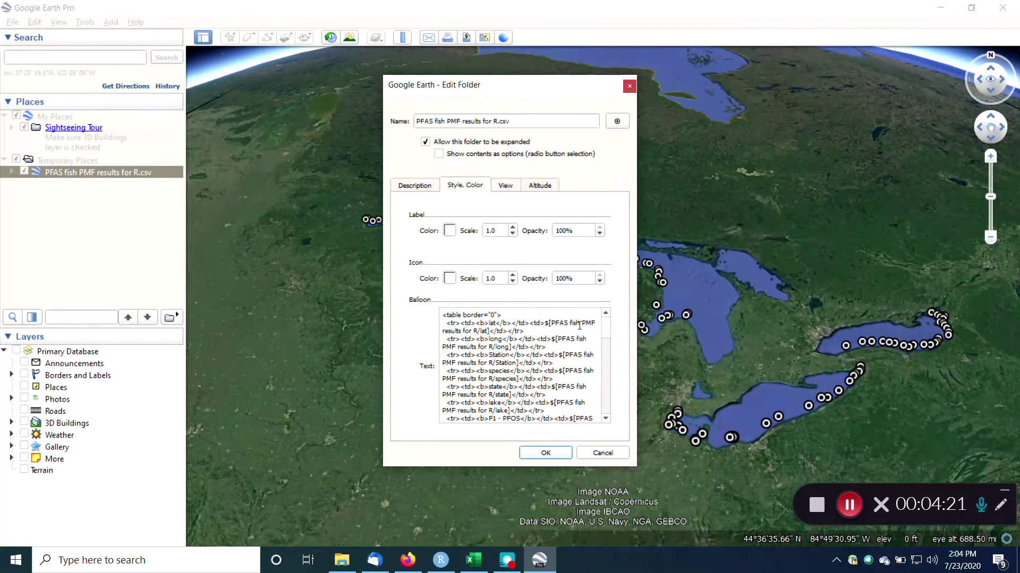
{"action": "left_click", "coordinate": [512, 190]}
{"action": "left_click", "coordinate": [533, 189]}
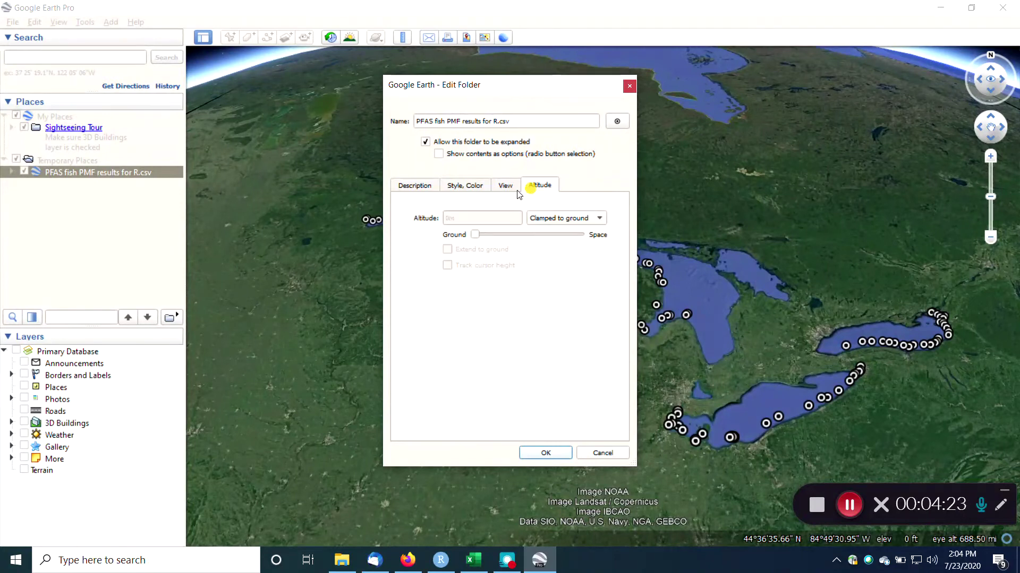
{"action": "left_click", "coordinate": [412, 189]}
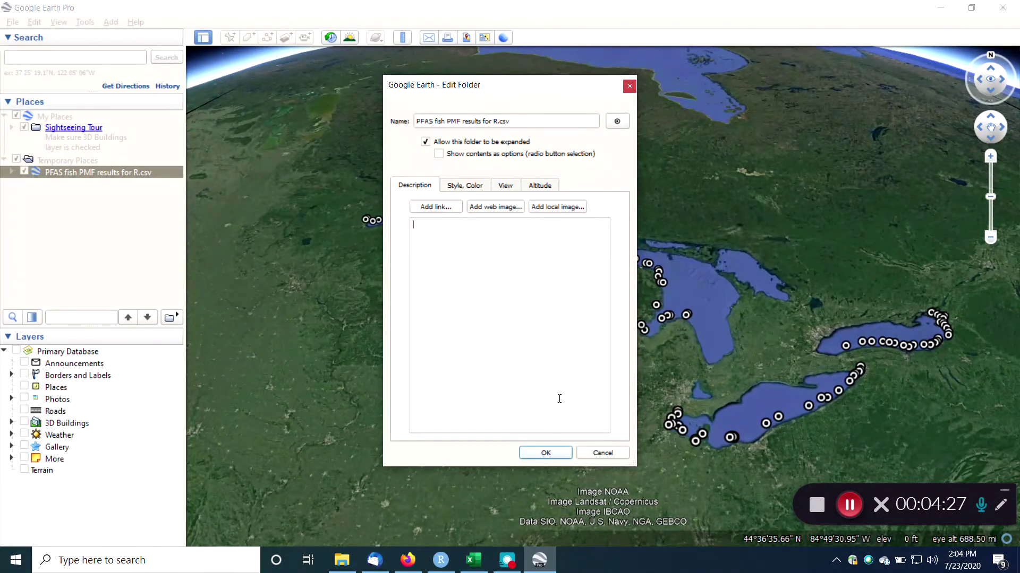
{"action": "left_click", "coordinate": [617, 121]}
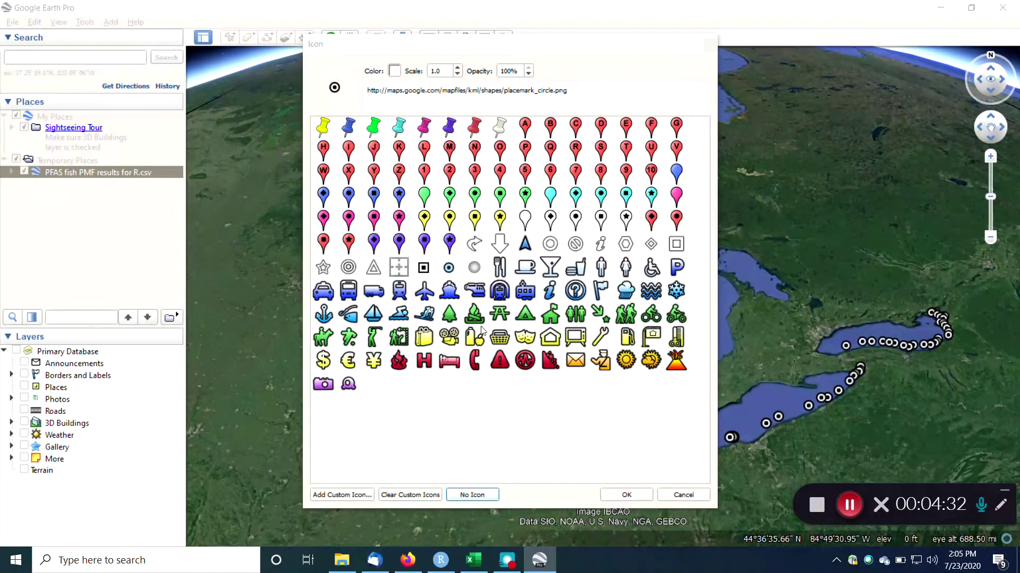
{"action": "left_click", "coordinate": [675, 496]}
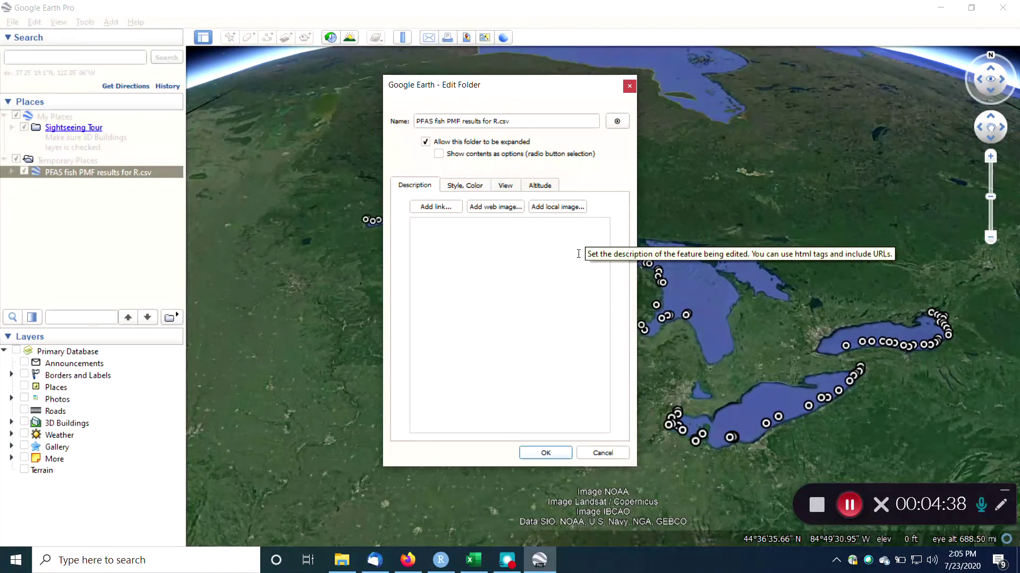
{"action": "left_click", "coordinate": [564, 451]}
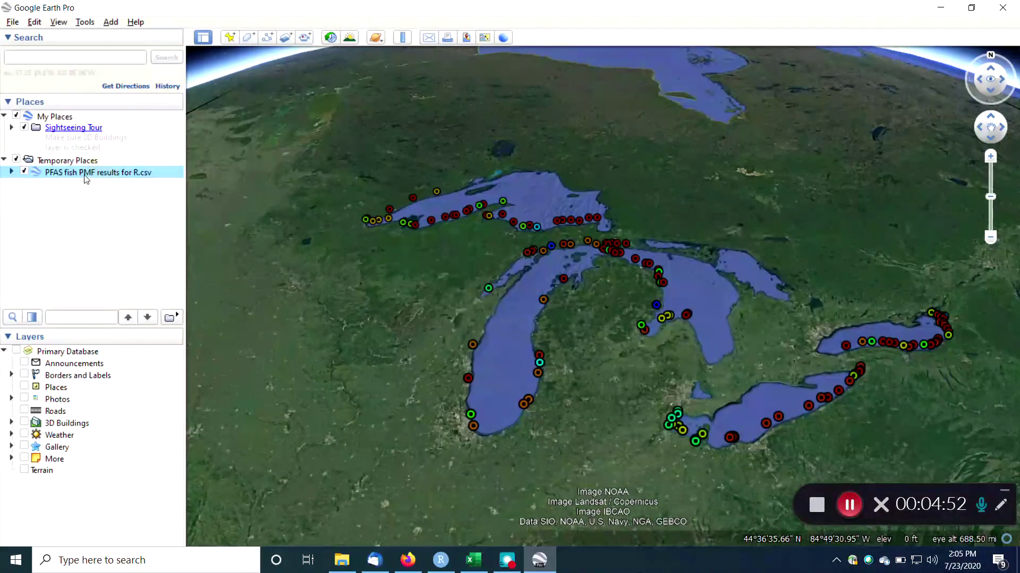
{"action": "left_click", "coordinate": [24, 172]}
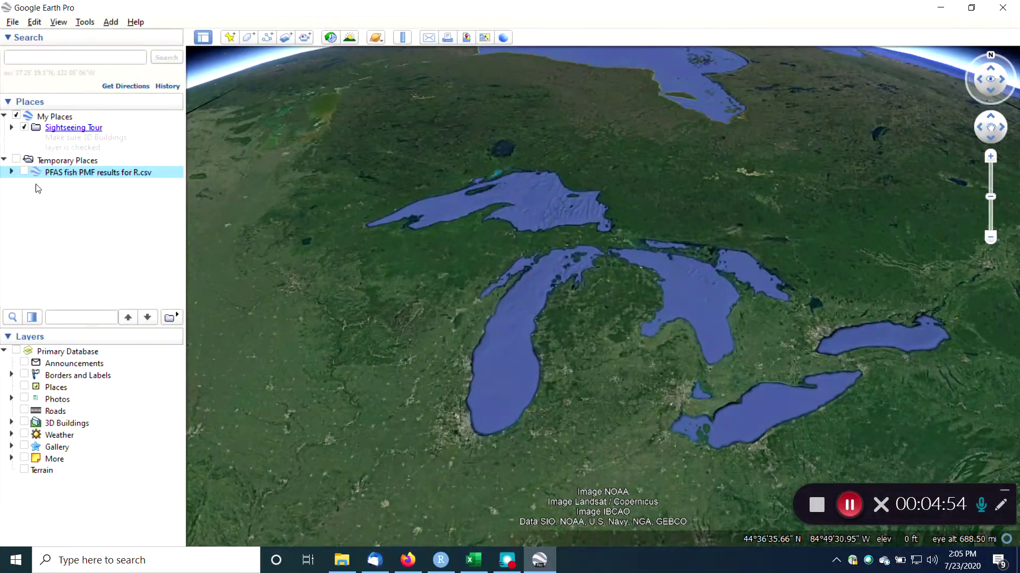
Reload the PFAS fish PMF results for R CSV and create a new style template for it
{"action": "left_click", "coordinate": [10, 22]}
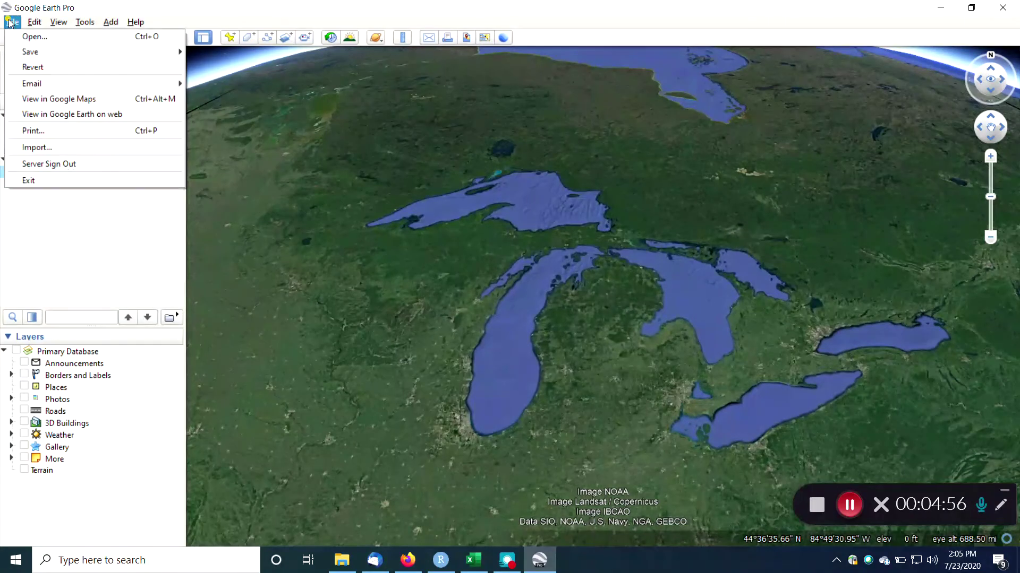
{"action": "left_click", "coordinate": [40, 149]}
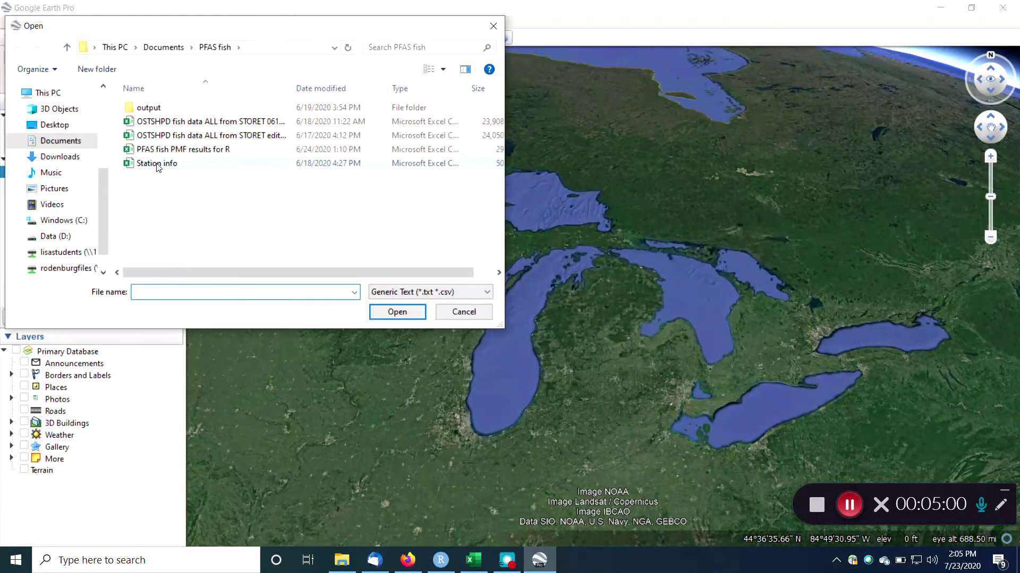
{"action": "left_click", "coordinate": [154, 151]}
{"action": "left_click", "coordinate": [385, 309]}
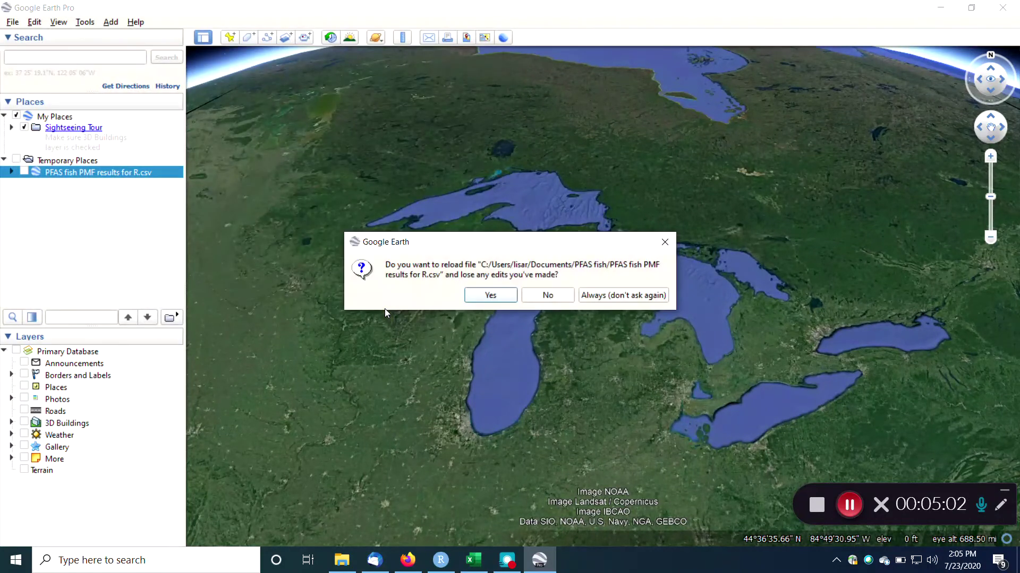
{"action": "left_click", "coordinate": [488, 295]}
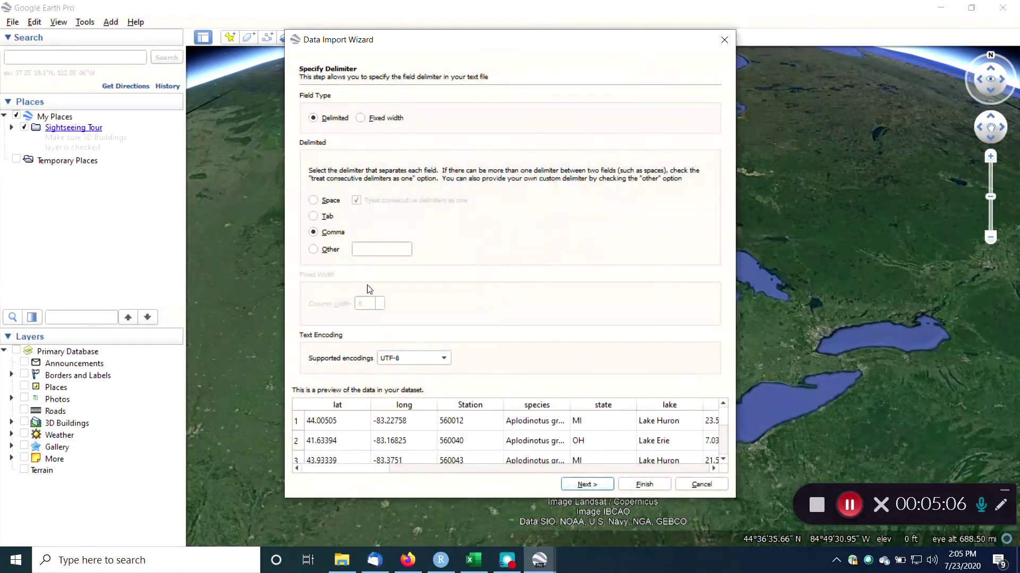
{"action": "left_click", "coordinate": [631, 487]}
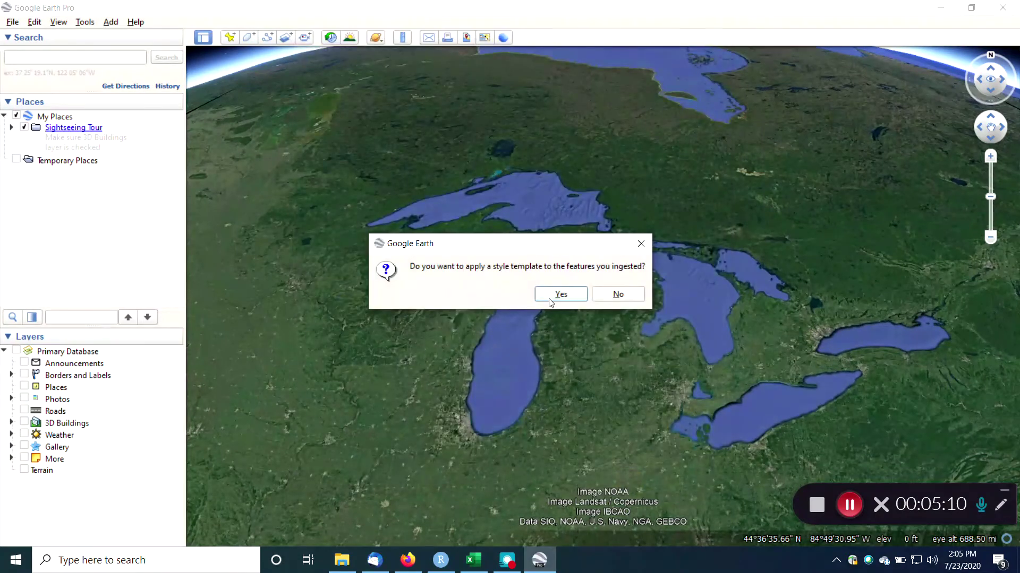
{"action": "left_click", "coordinate": [557, 294]}
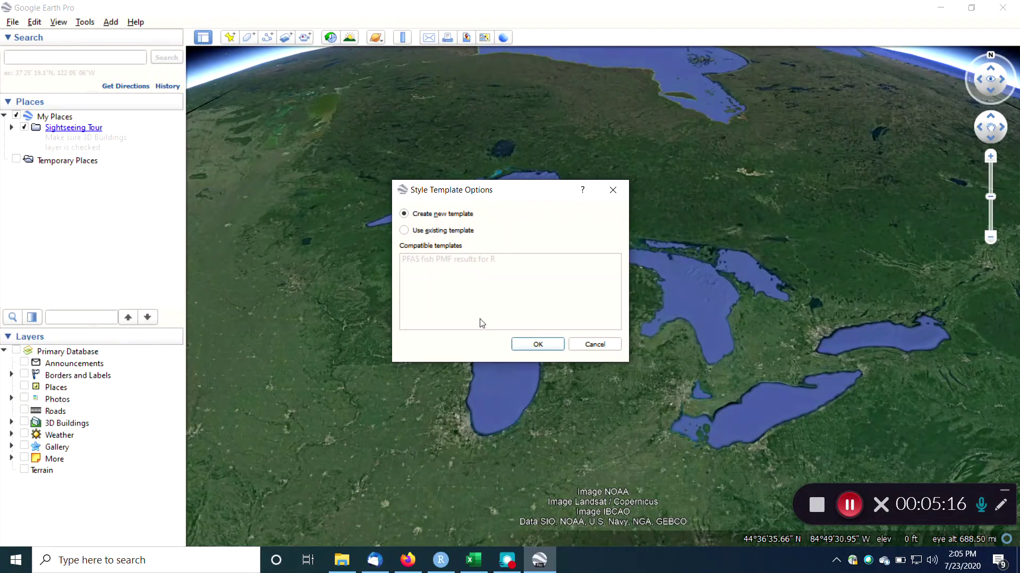
{"action": "left_click", "coordinate": [532, 345]}
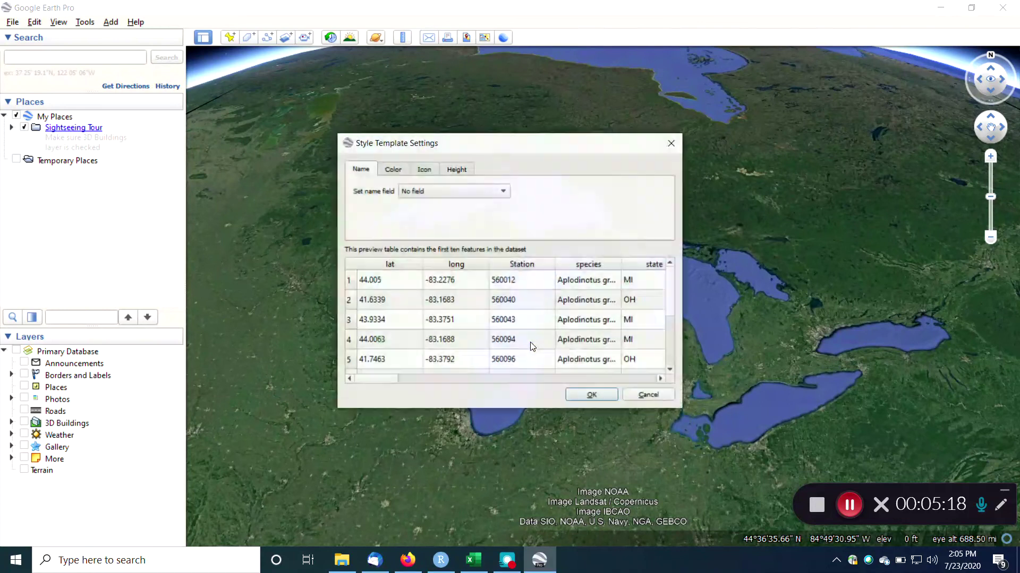
Set the new template's point colour from the F1__PFOS field
{"action": "left_click", "coordinate": [395, 169]}
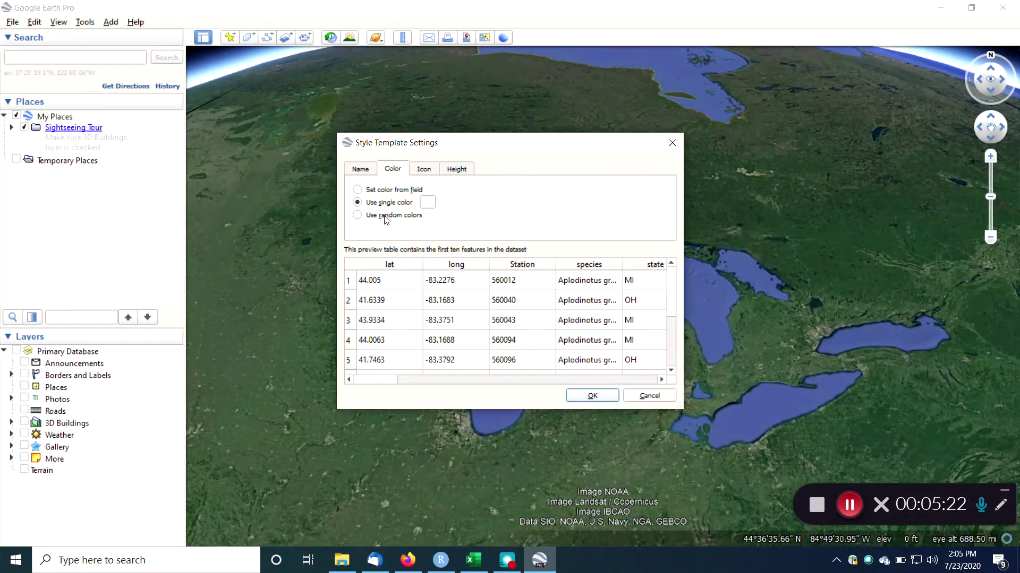
{"action": "left_click", "coordinate": [357, 190]}
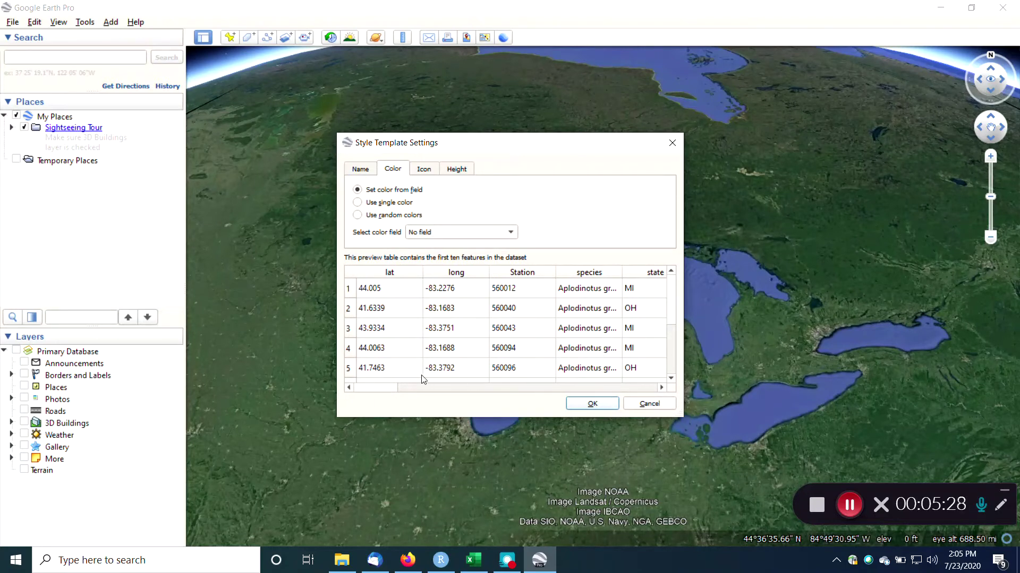
{"action": "left_click_drag", "start_coordinate": [393, 391], "coordinate": [457, 387]}
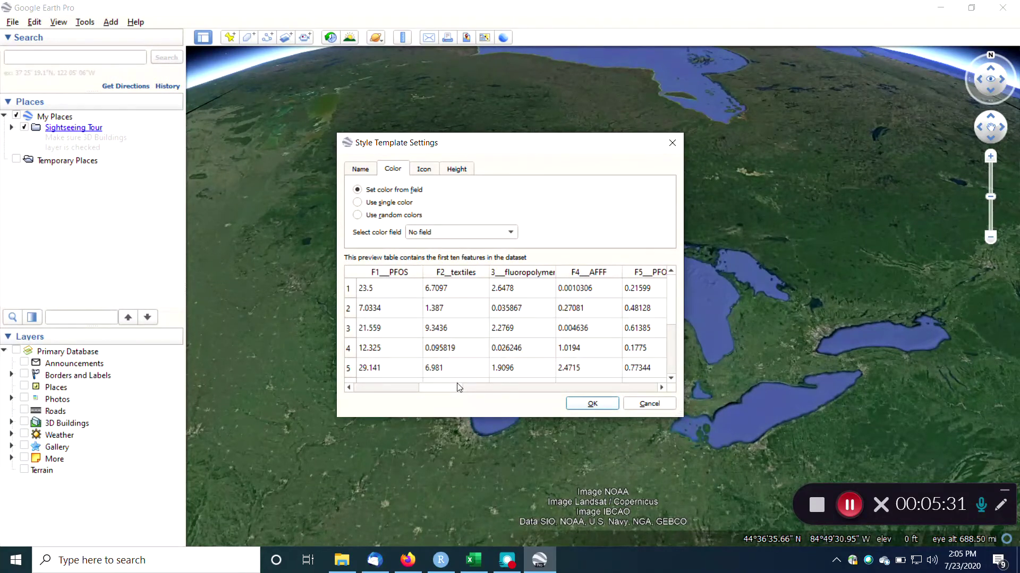
{"action": "left_click", "coordinate": [398, 273]}
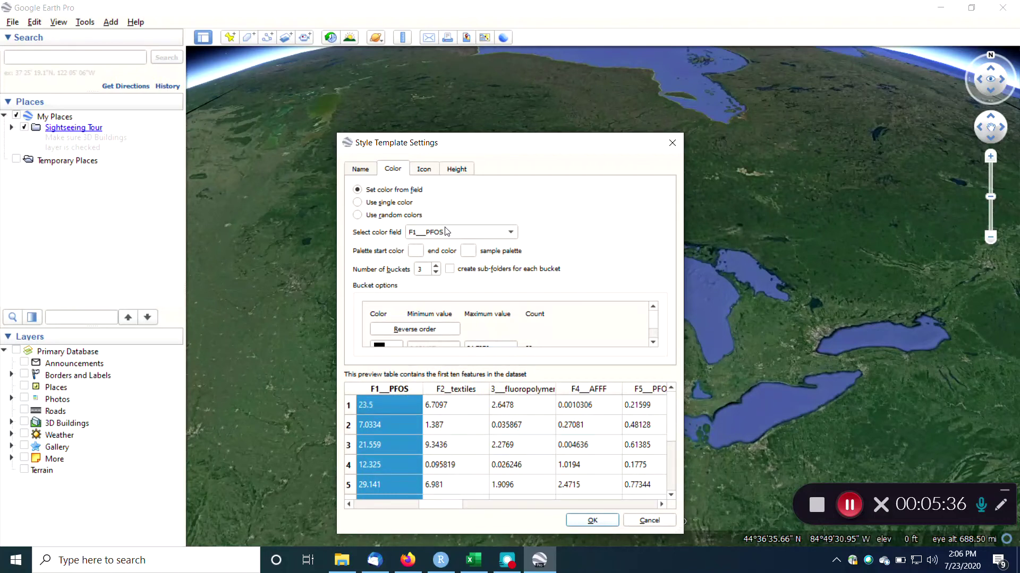
{"action": "left_click", "coordinate": [416, 251]}
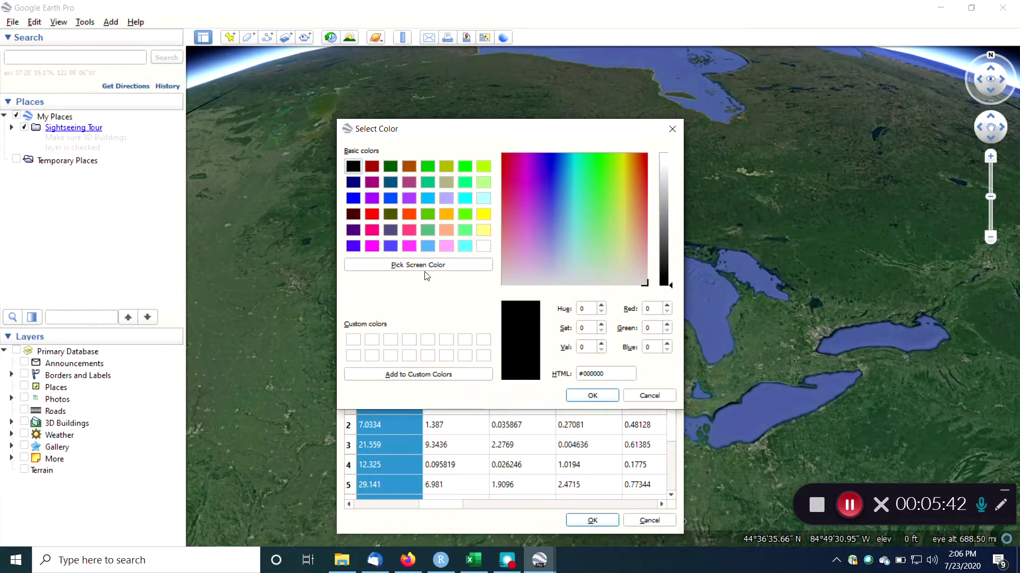
Make the F1__PFOS palette start green and end red
{"action": "left_click", "coordinate": [372, 217]}
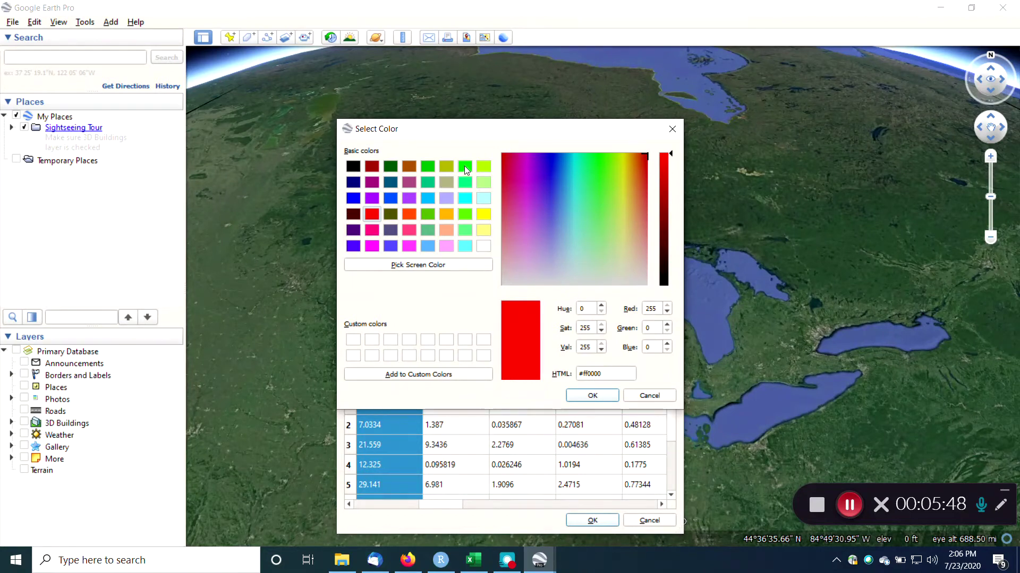
{"action": "left_click", "coordinate": [428, 168]}
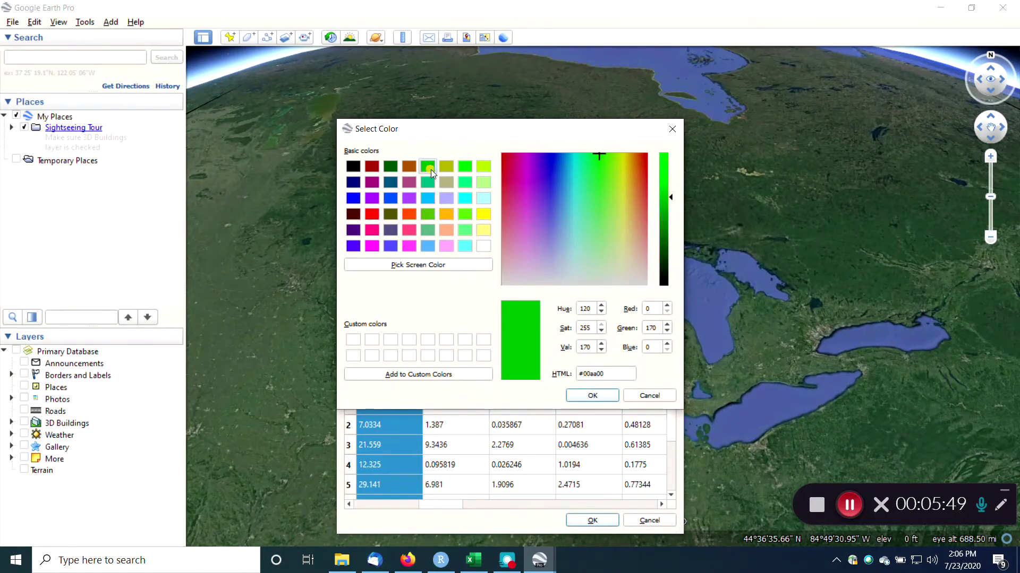
{"action": "left_click", "coordinate": [593, 395]}
{"action": "left_click", "coordinate": [469, 254]}
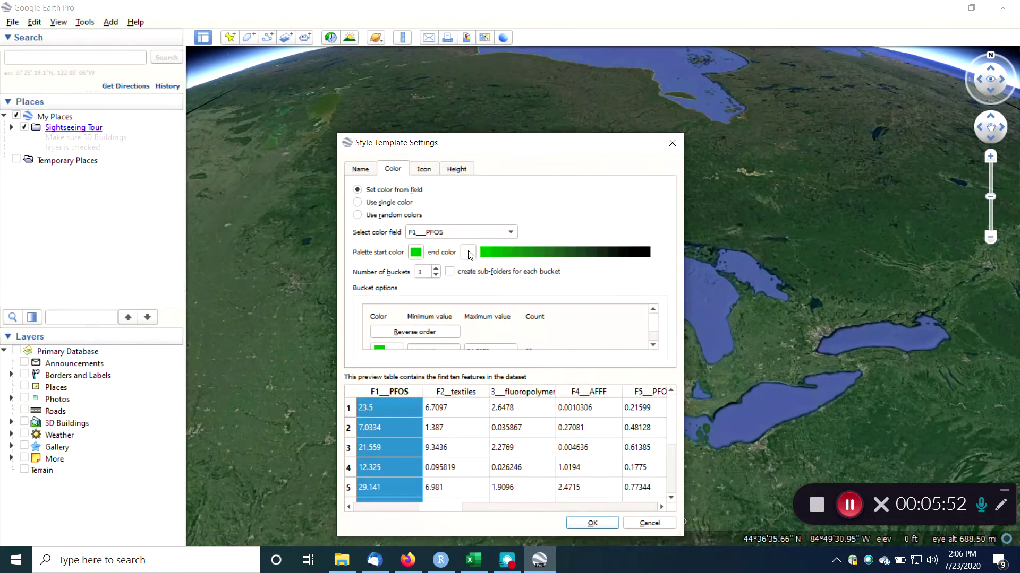
{"action": "left_click", "coordinate": [372, 214]}
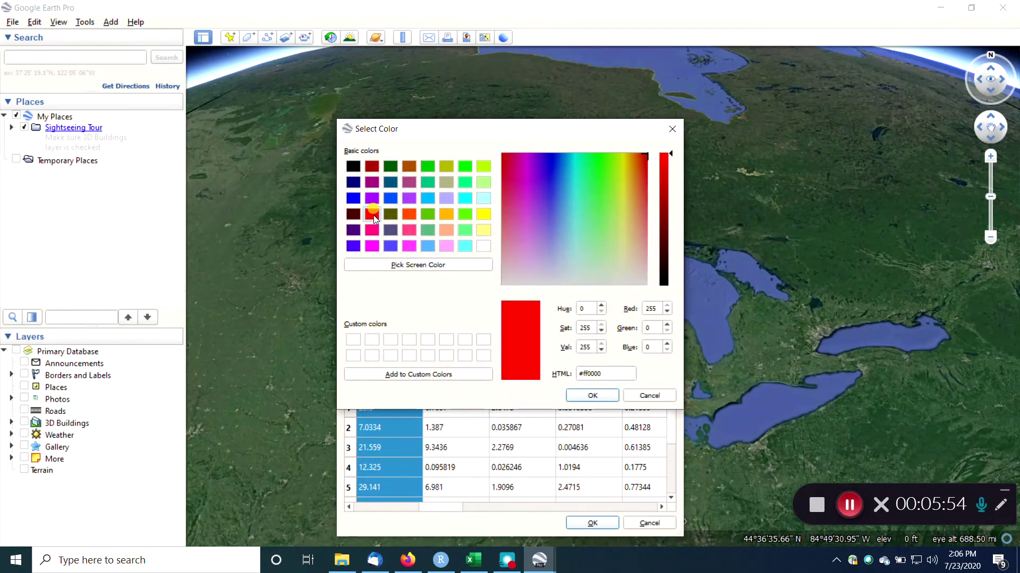
{"action": "left_click", "coordinate": [592, 396]}
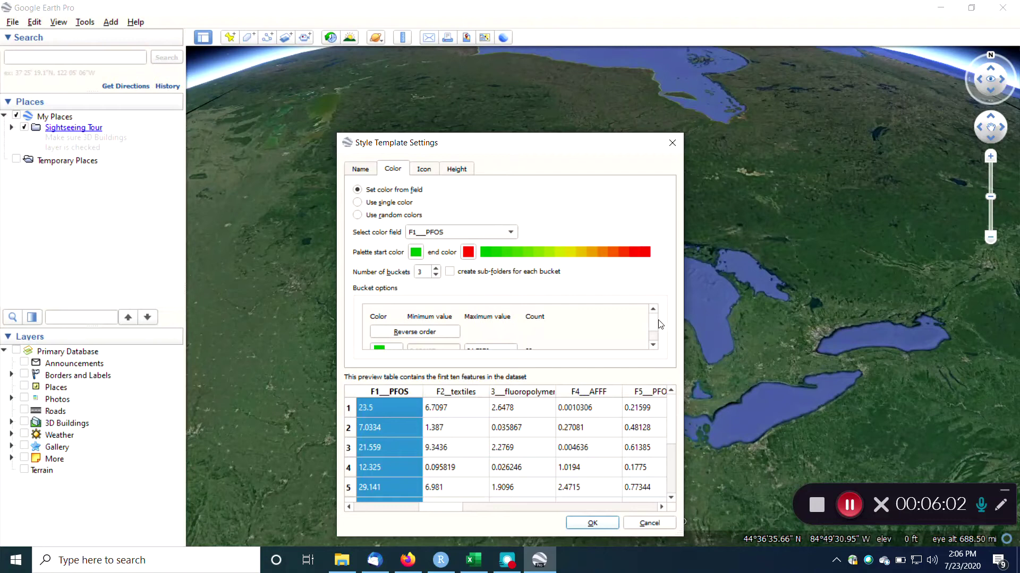
Raise the number of F1__PFOS colour buckets from 3 to 10
{"action": "scroll", "coordinate": [656, 325], "scroll_direction": "down", "scroll_amount": 2}
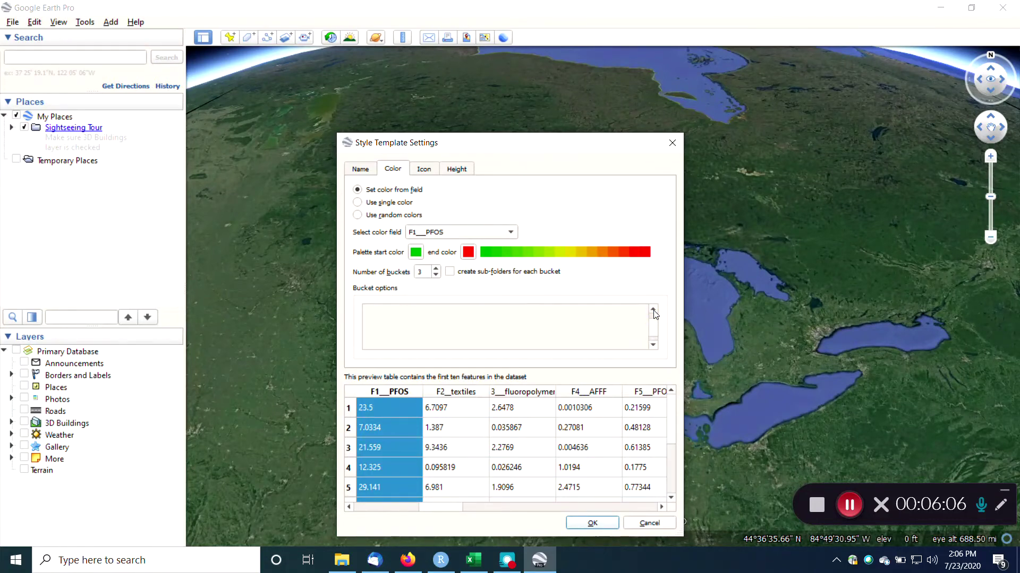
{"action": "scroll", "coordinate": [656, 315], "scroll_direction": "up", "scroll_amount": 3}
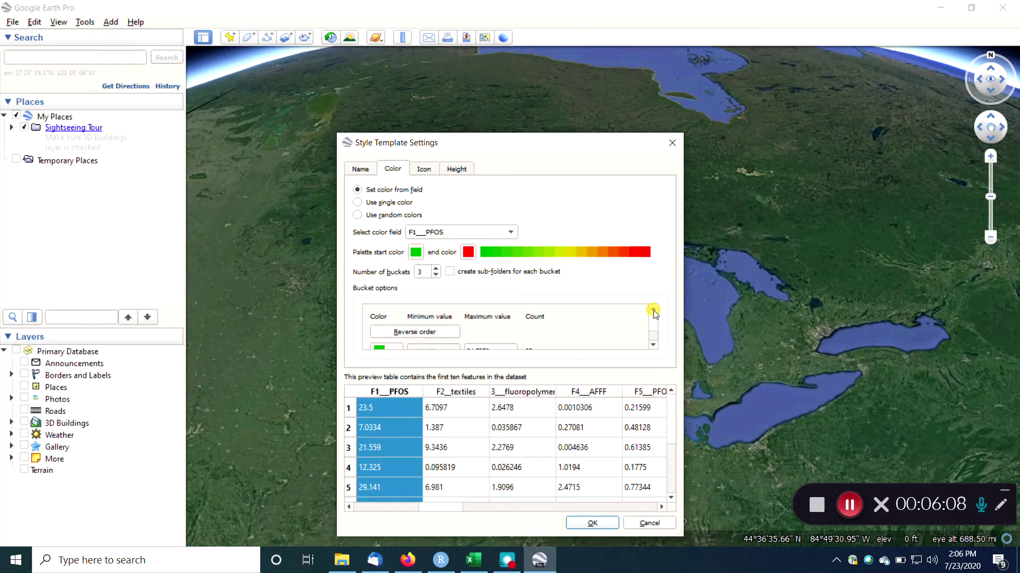
{"action": "scroll", "coordinate": [590, 332], "scroll_direction": "down", "scroll_amount": 1}
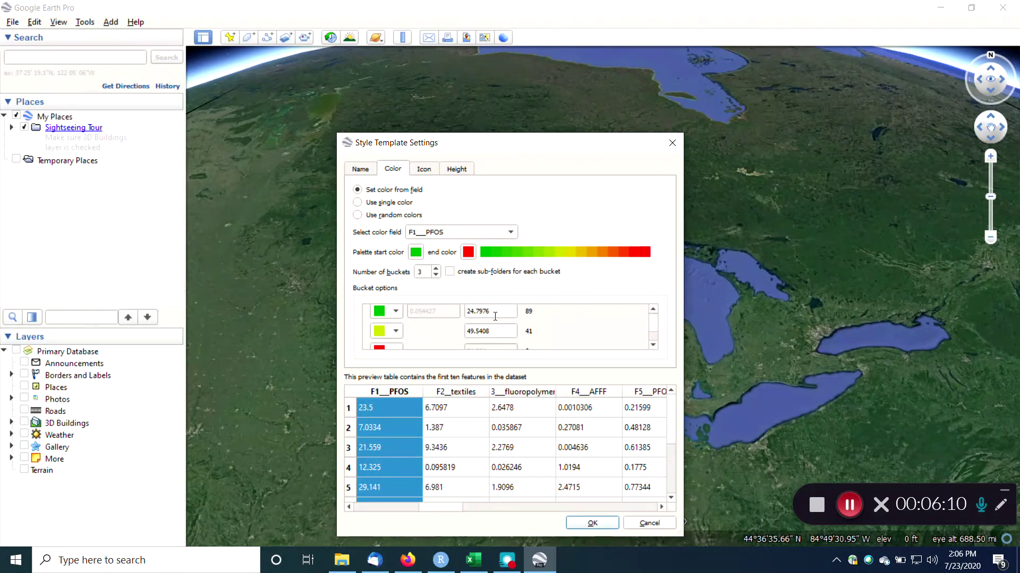
{"action": "left_click", "coordinate": [436, 268]}
{"action": "left_click", "coordinate": [436, 269]}
{"action": "left_click", "coordinate": [435, 269]}
{"action": "left_click", "coordinate": [436, 270]}
{"action": "left_click", "coordinate": [436, 270]}
{"action": "left_click", "coordinate": [436, 269]}
{"action": "left_click", "coordinate": [436, 269]}
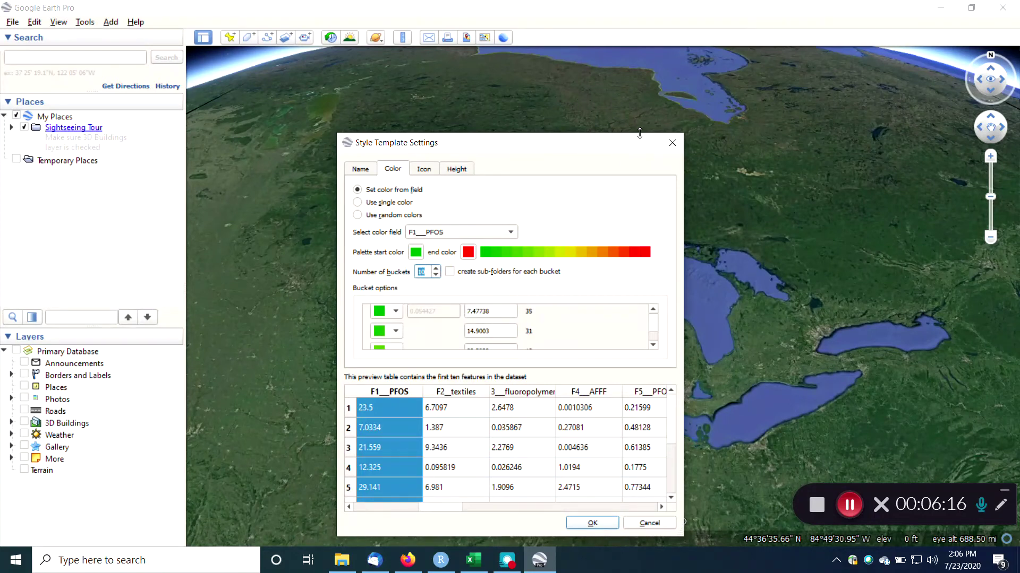
Enlarge the Style Template Settings dialog to review all ten bucket ranges
{"action": "left_click_drag", "start_coordinate": [640, 134], "coordinate": [625, 5]}
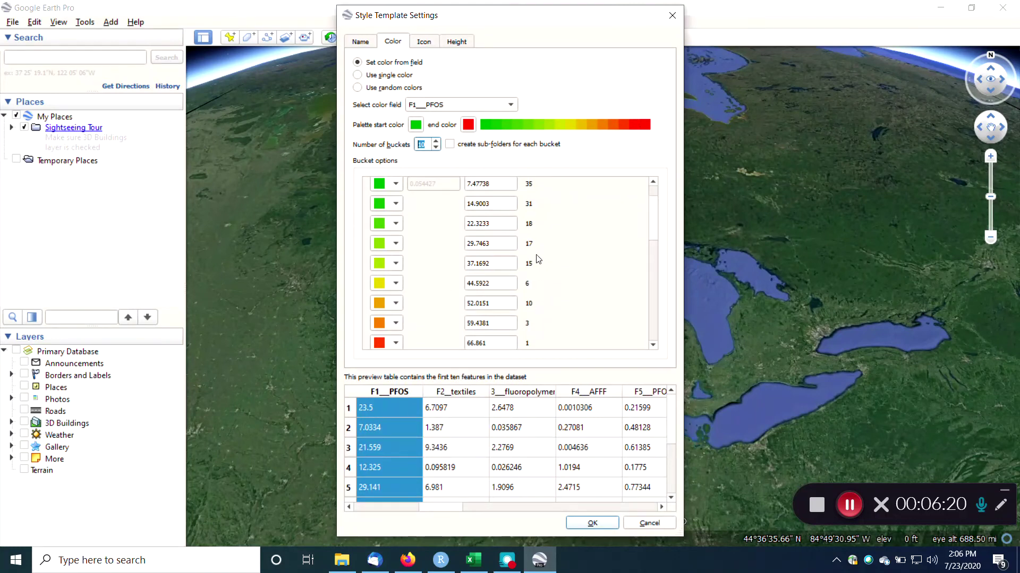
{"action": "scroll", "coordinate": [566, 241], "scroll_direction": "up", "scroll_amount": 2}
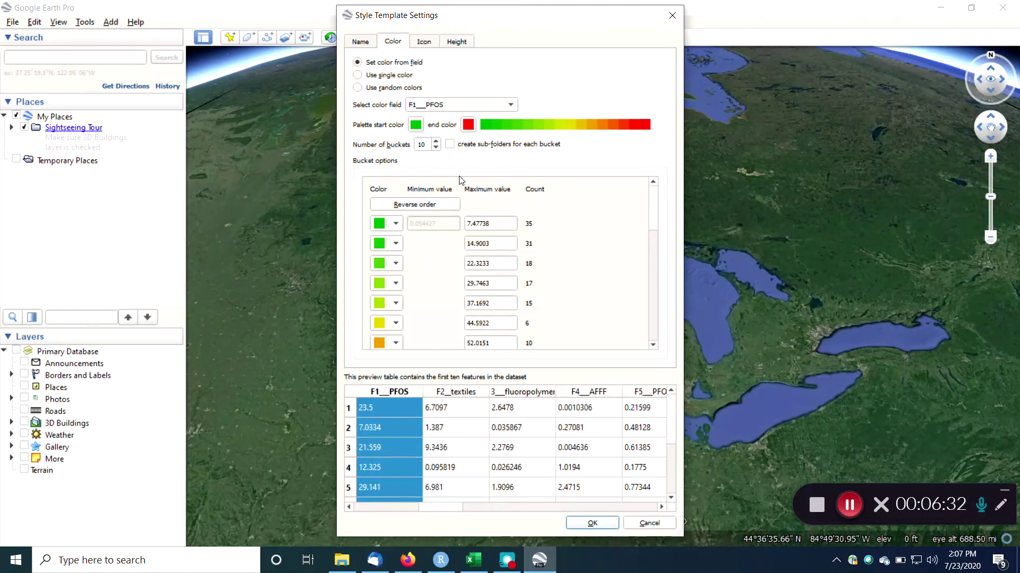
{"action": "scroll", "coordinate": [537, 252], "scroll_direction": "down", "scroll_amount": 2}
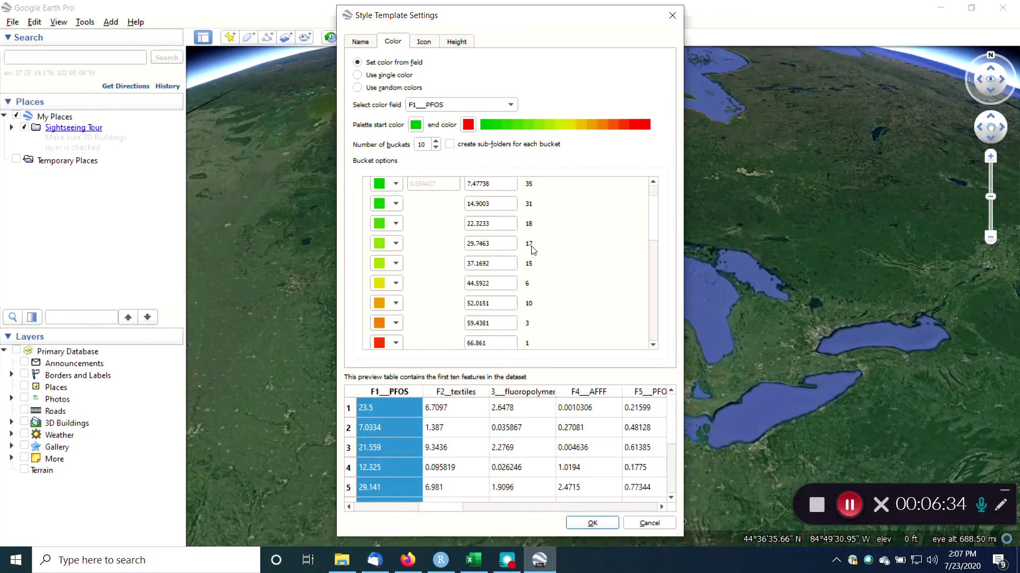
{"action": "scroll", "coordinate": [478, 252], "scroll_direction": "down", "scroll_amount": 2}
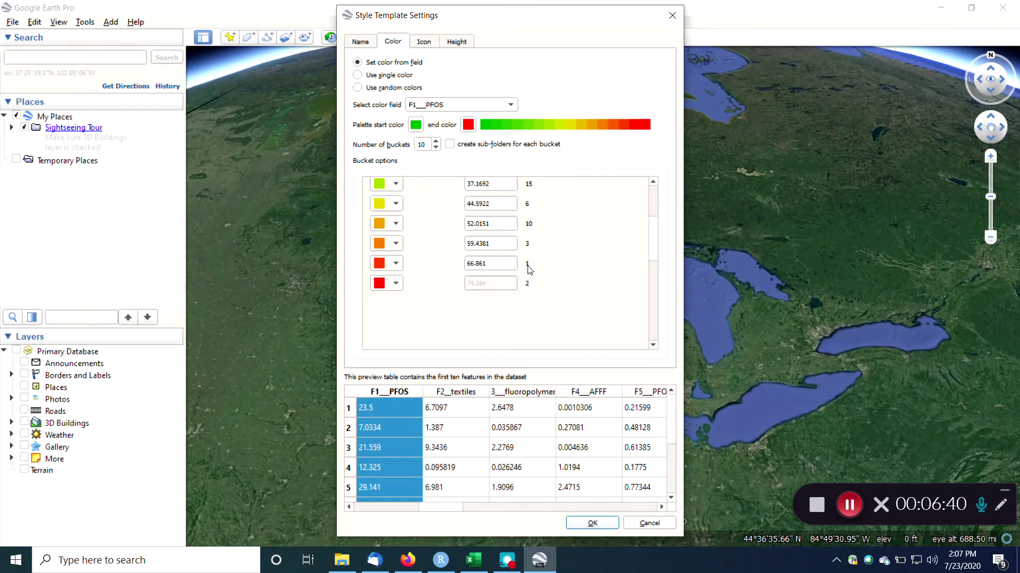
{"action": "scroll", "coordinate": [552, 280], "scroll_direction": "up", "scroll_amount": 3}
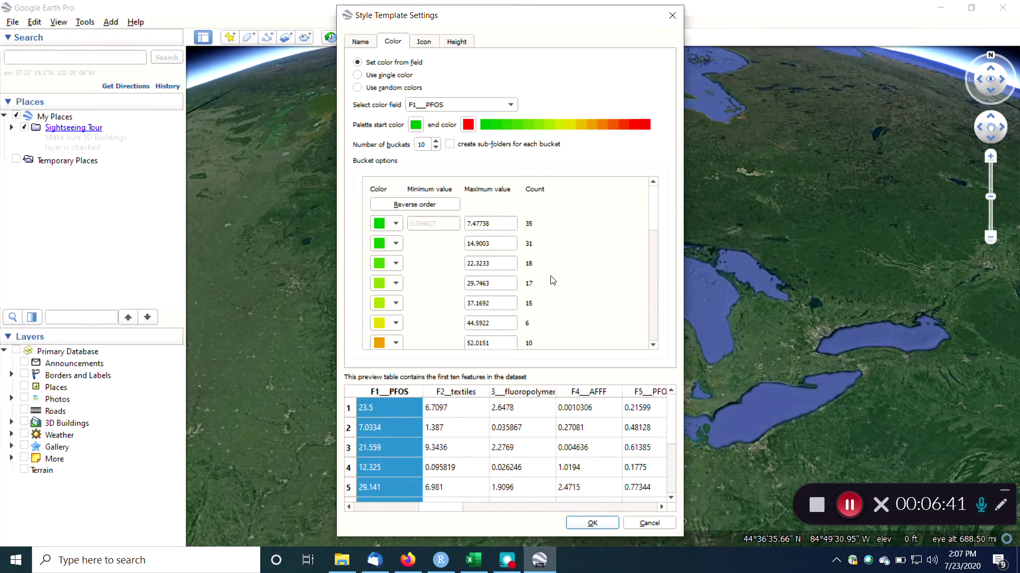
{"action": "double_click", "coordinate": [499, 227]}
Set the first six bucket maximums to 1, 2, 4, 8, 16 and 32
{"action": "type", "text": "1"}
{"action": "double_click", "coordinate": [498, 244]}
{"action": "type", "text": "2"}
{"action": "key", "text": "Tab"}
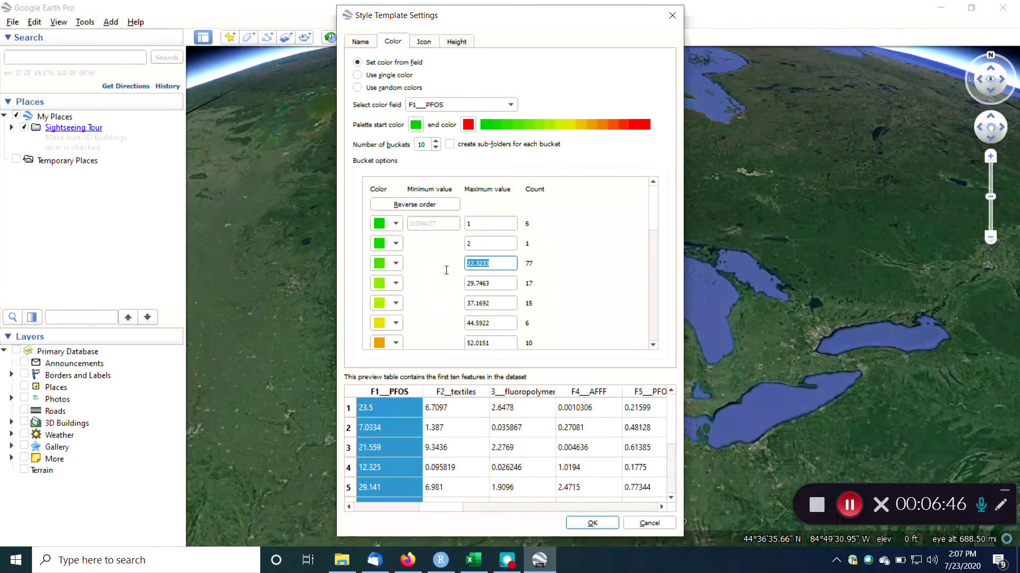
{"action": "type", "text": "4"}
{"action": "key", "text": "Tab"}
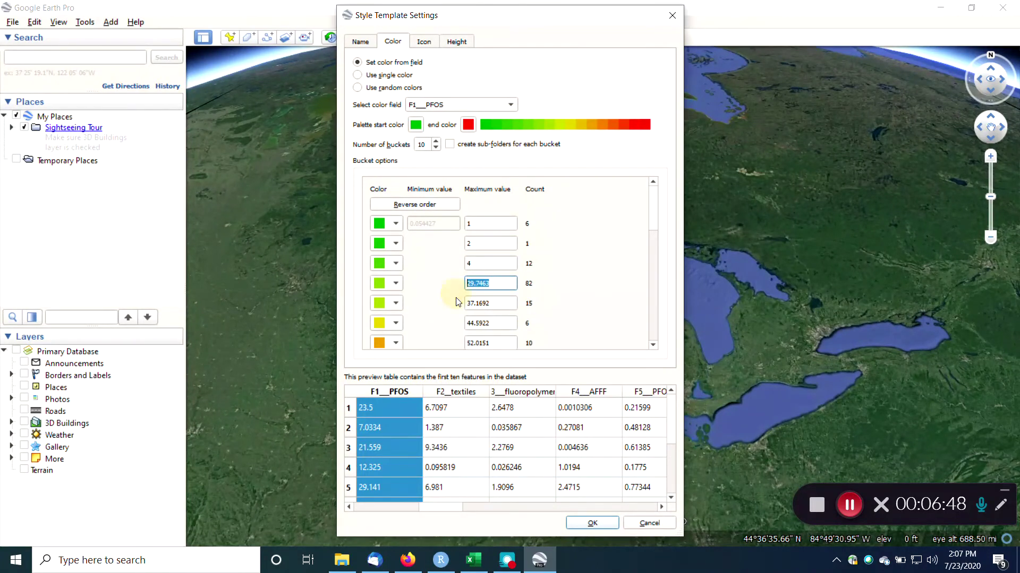
{"action": "type", "text": "8"}
{"action": "key", "text": "Tab"}
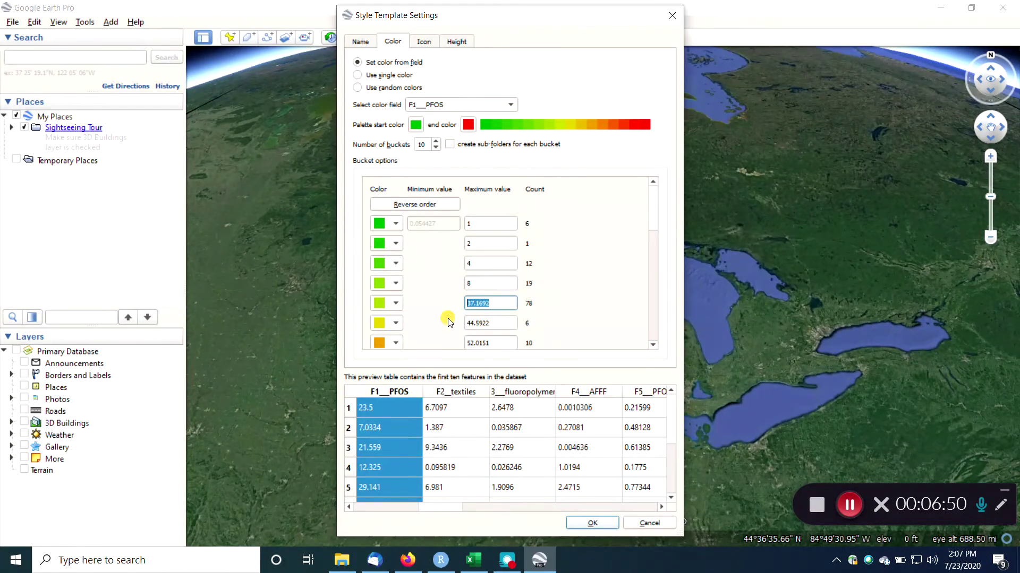
{"action": "type", "text": "16"}
{"action": "key", "text": "Tab"}
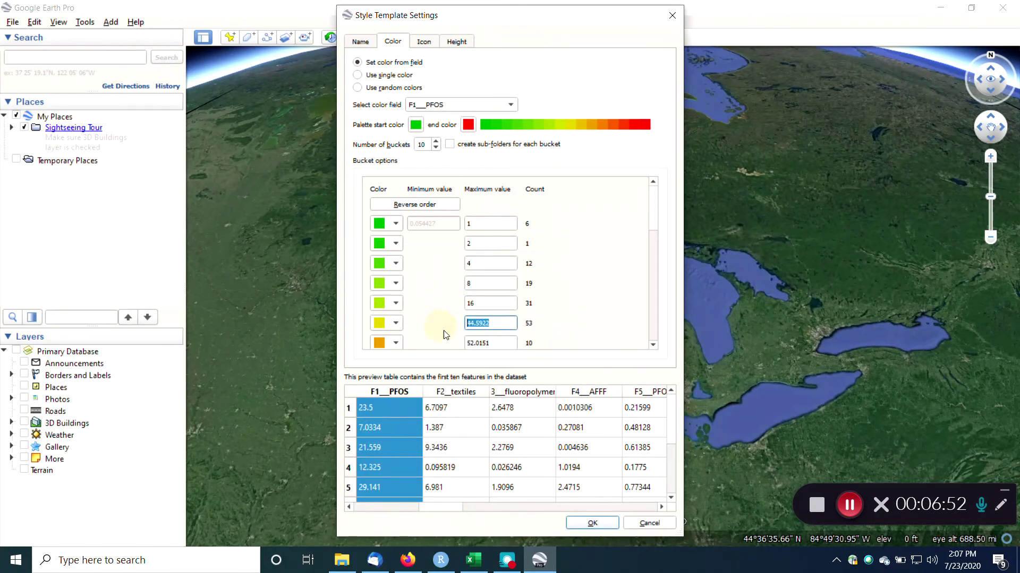
{"action": "type", "text": "32"}
Set the top bucket's maximum to 60 after an invalid-value warning
{"action": "scroll", "coordinate": [539, 310], "scroll_direction": "down", "scroll_amount": 1}
{"action": "double_click", "coordinate": [512, 303]}
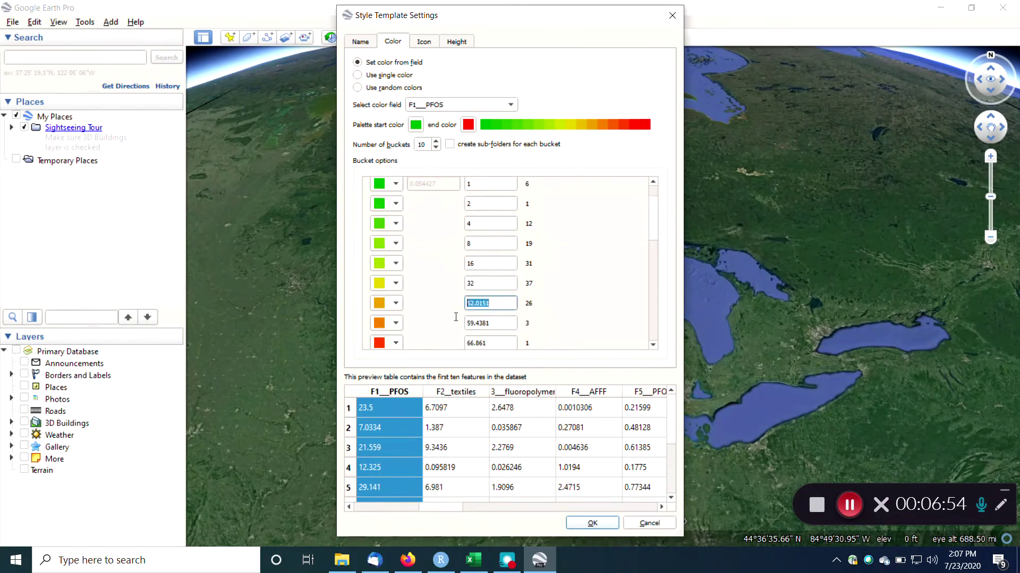
{"action": "type", "text": "64"}
{"action": "left_click", "coordinate": [493, 324]}
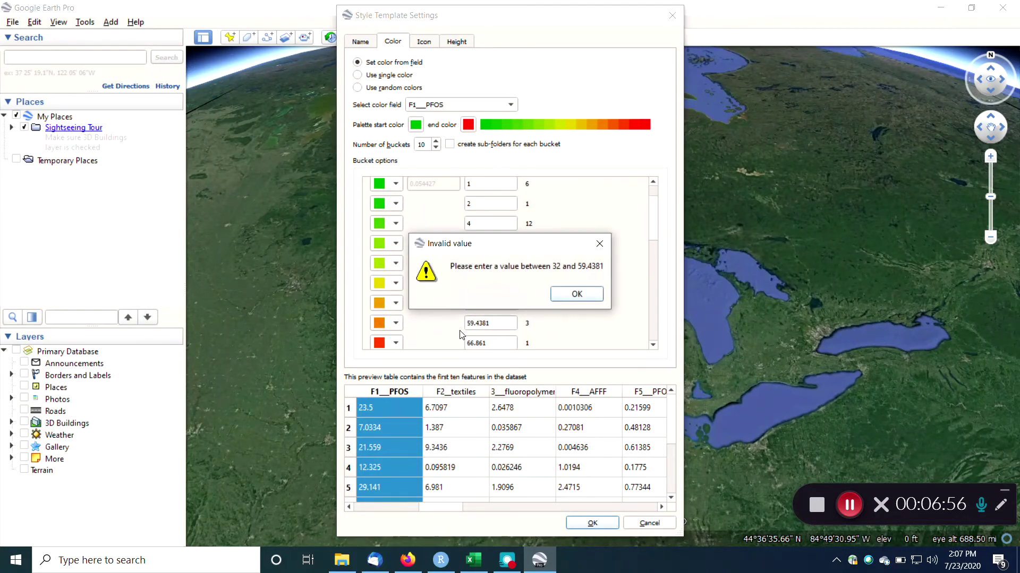
{"action": "left_click", "coordinate": [564, 295]}
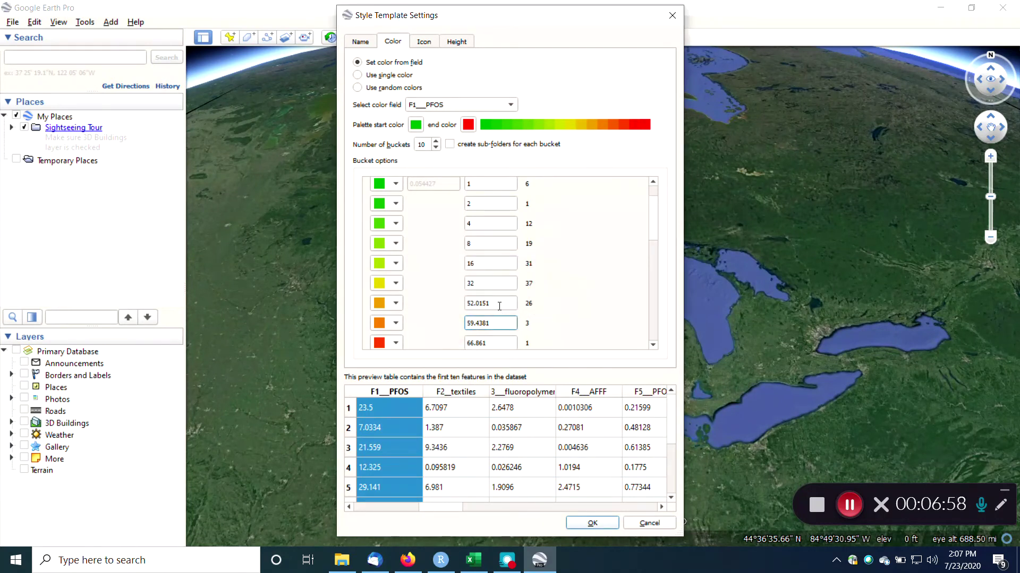
{"action": "double_click", "coordinate": [501, 319]}
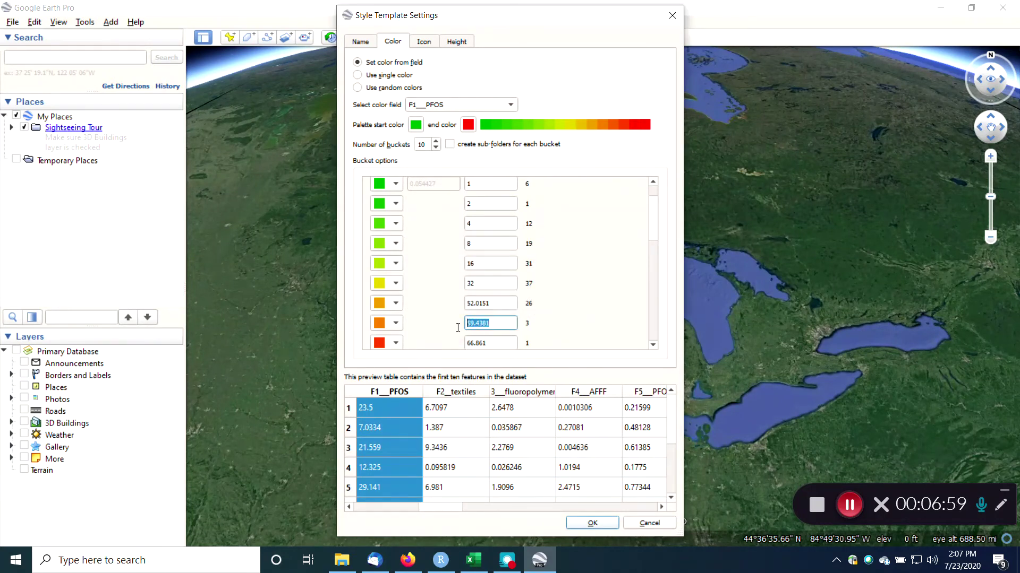
{"action": "double_click", "coordinate": [500, 302]}
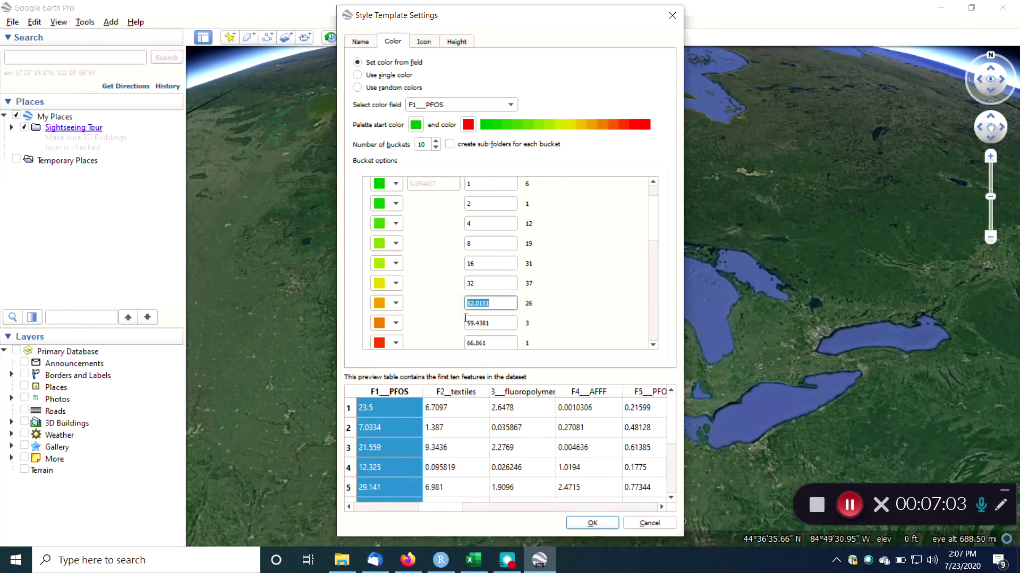
{"action": "scroll", "coordinate": [489, 318], "scroll_direction": "down", "scroll_amount": 2}
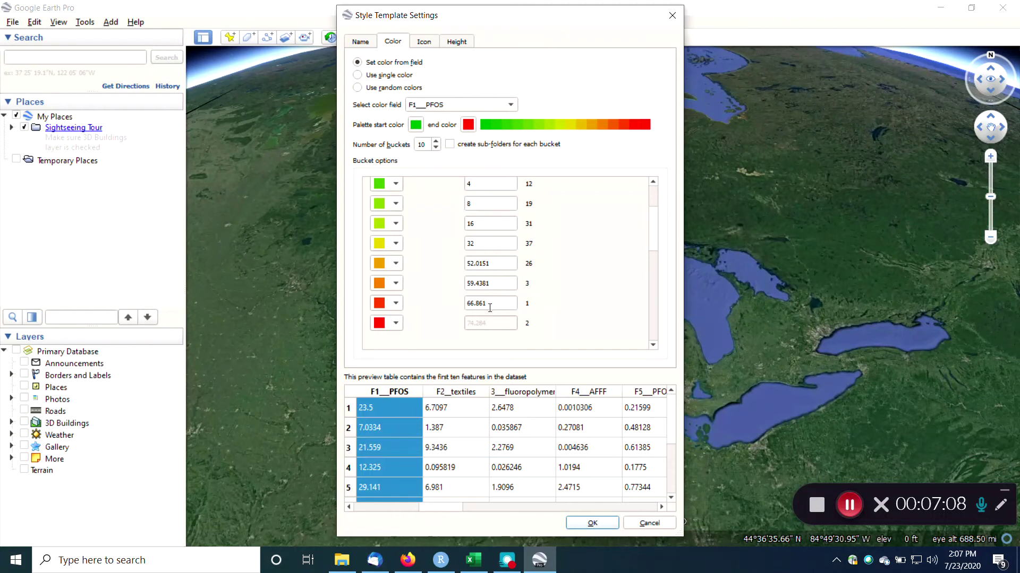
{"action": "double_click", "coordinate": [488, 303]}
{"action": "type", "text": "66"}
{"action": "double_click", "coordinate": [461, 285]}
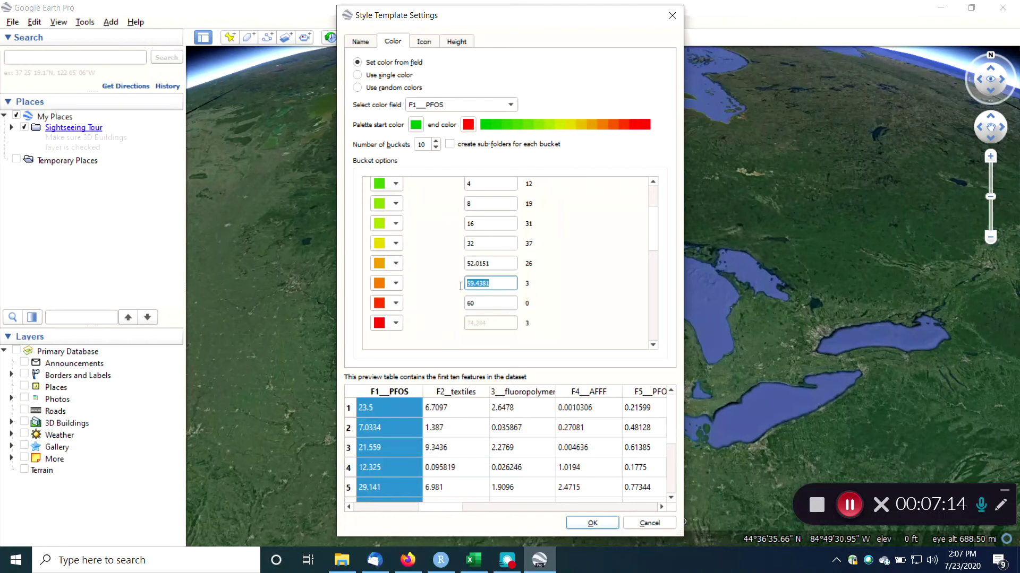
Set the remaining upper bucket maximums to 45 and 50
{"action": "type", "text": "50"}
{"action": "left_click", "coordinate": [478, 266]}
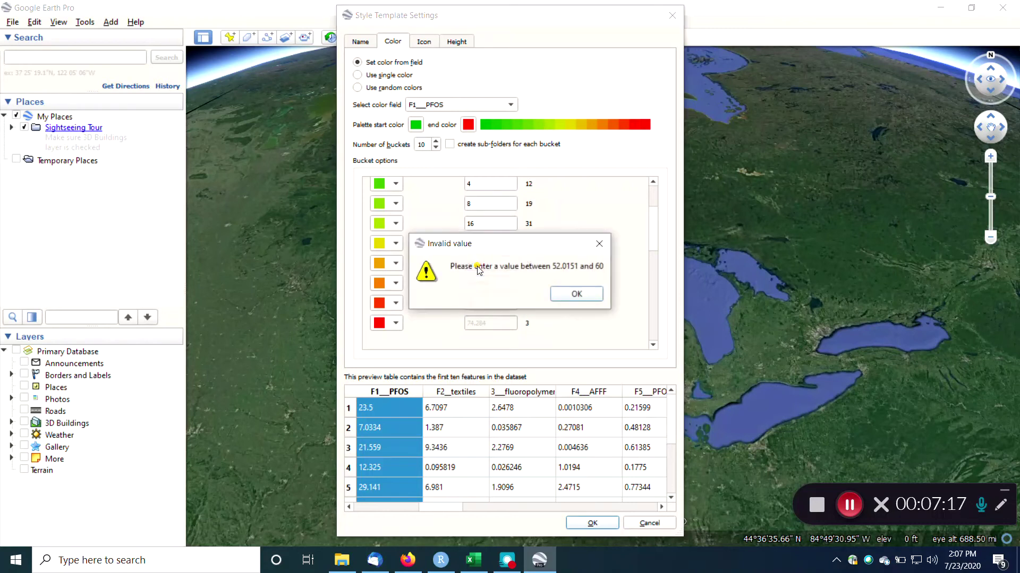
{"action": "left_click", "coordinate": [563, 295]}
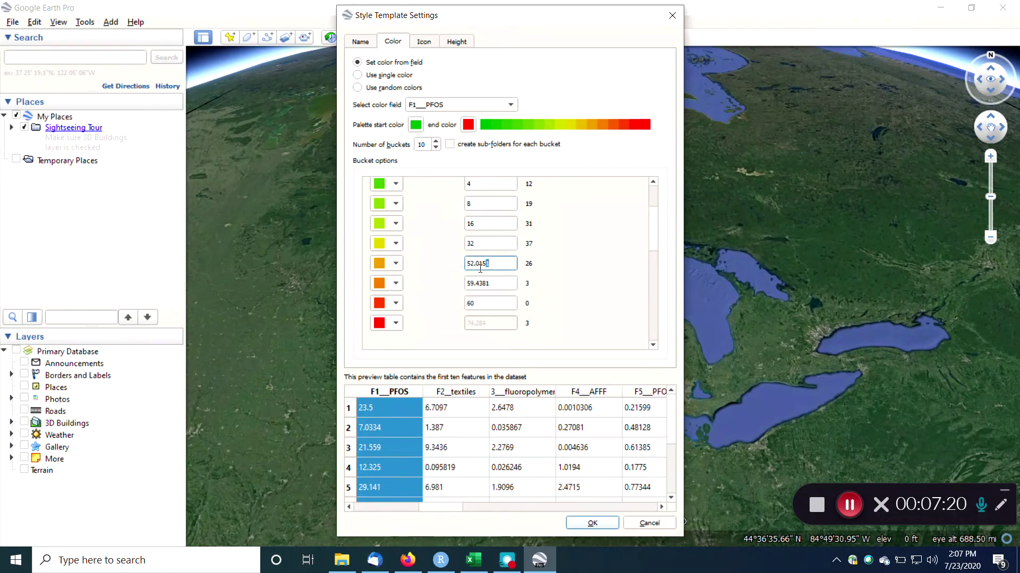
{"action": "left_click_drag", "start_coordinate": [486, 262], "coordinate": [452, 286]}
{"action": "type", "text": "45"}
{"action": "left_click", "coordinate": [467, 285]}
{"action": "left_click_drag", "start_coordinate": [498, 283], "coordinate": [466, 284]}
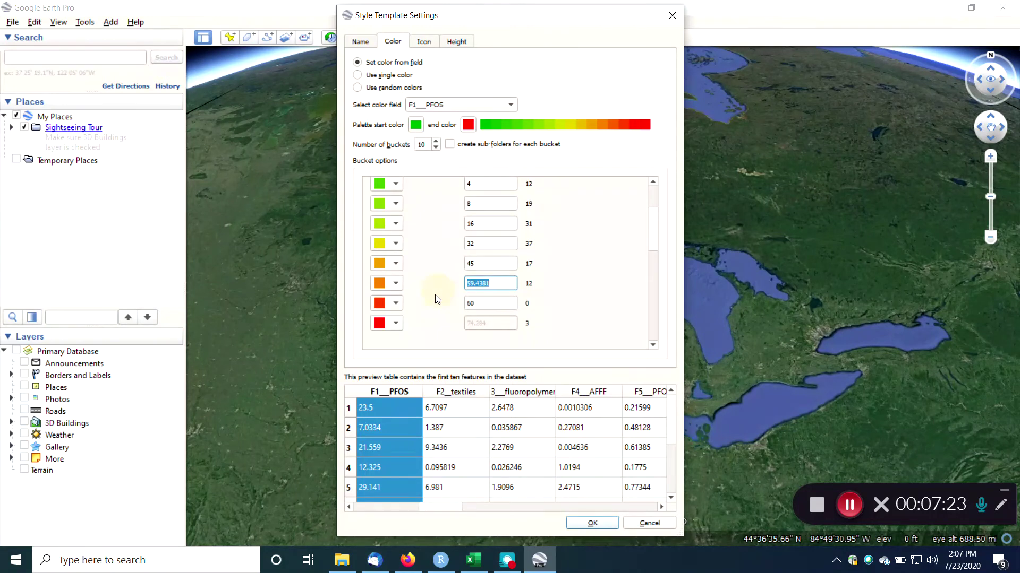
{"action": "type", "text": "5"}
{"action": "left_click", "coordinate": [600, 272]}
Review the ten PFOS buckets and apply the colour settings
{"action": "scroll", "coordinate": [600, 271], "scroll_direction": "up", "scroll_amount": 3}
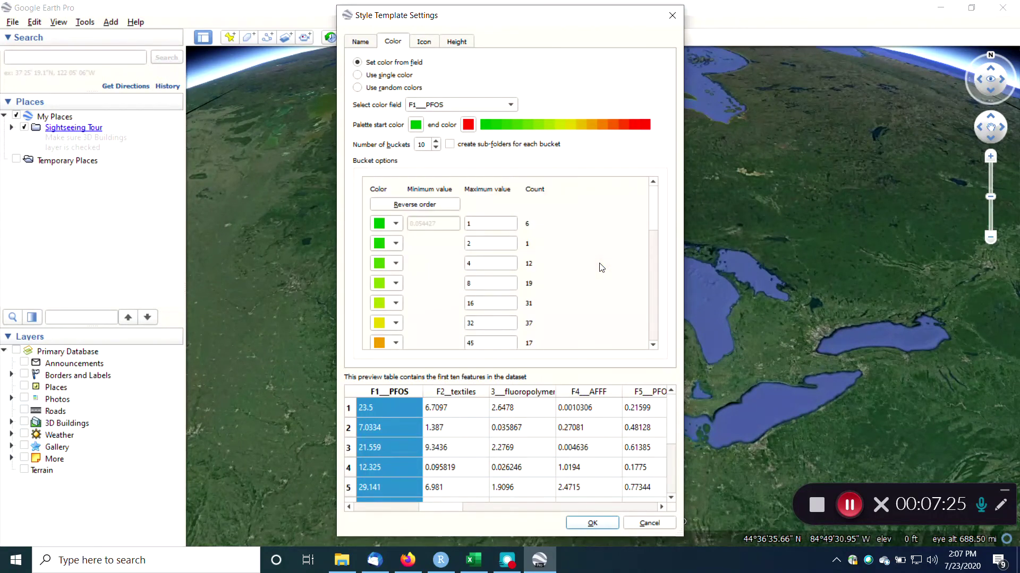
{"action": "scroll", "coordinate": [525, 326], "scroll_direction": "down", "scroll_amount": 3}
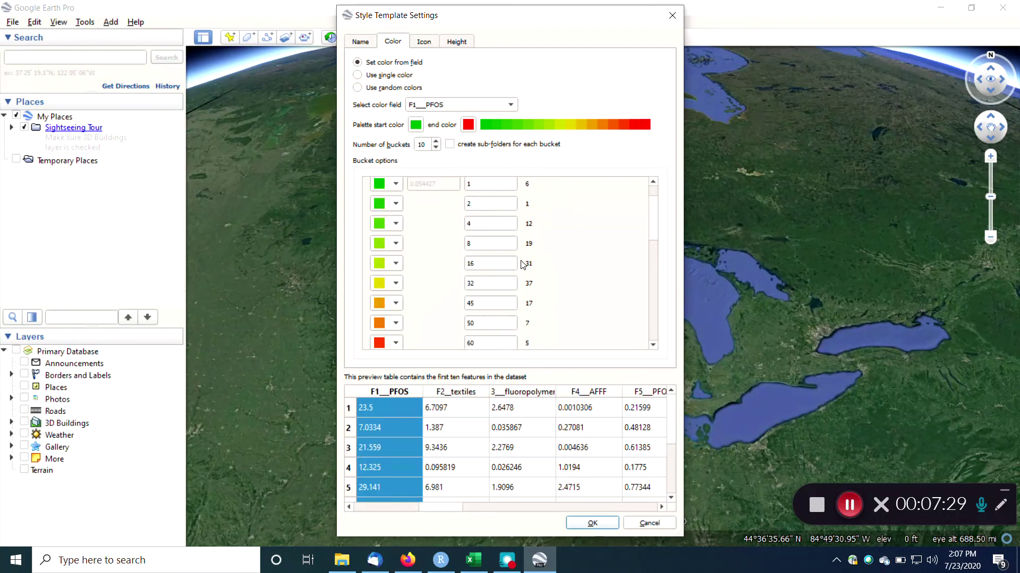
{"action": "scroll", "coordinate": [523, 264], "scroll_direction": "up", "scroll_amount": 2}
{"action": "scroll", "coordinate": [550, 268], "scroll_direction": "up", "scroll_amount": 2}
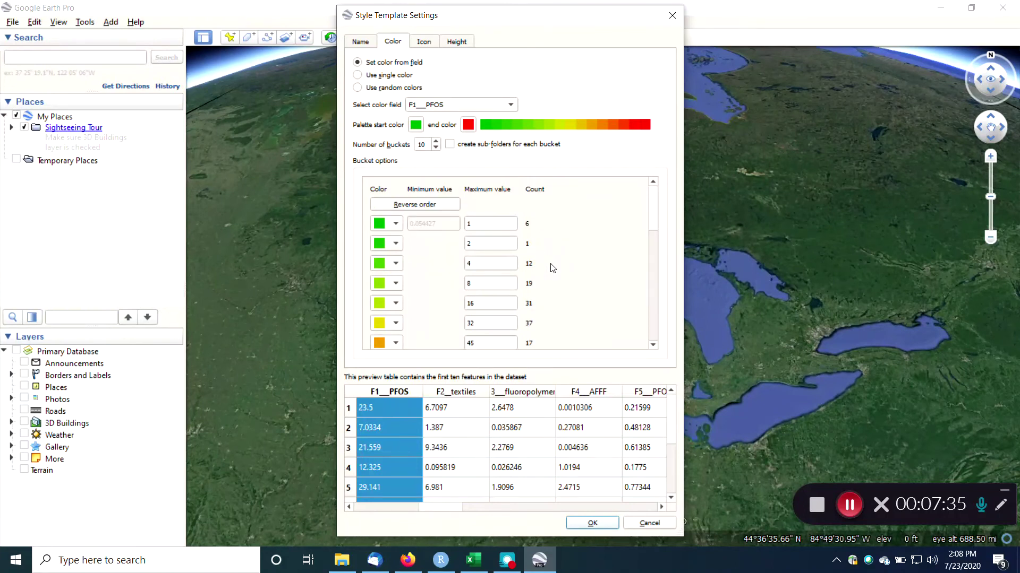
{"action": "scroll", "coordinate": [504, 244], "scroll_direction": "down", "scroll_amount": 1}
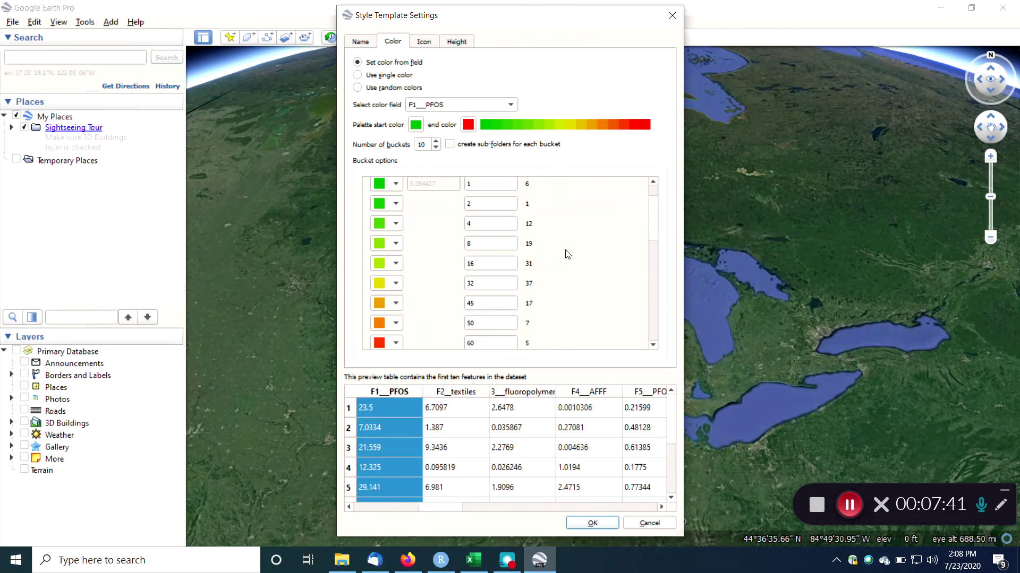
{"action": "scroll", "coordinate": [567, 254], "scroll_direction": "down", "scroll_amount": 1}
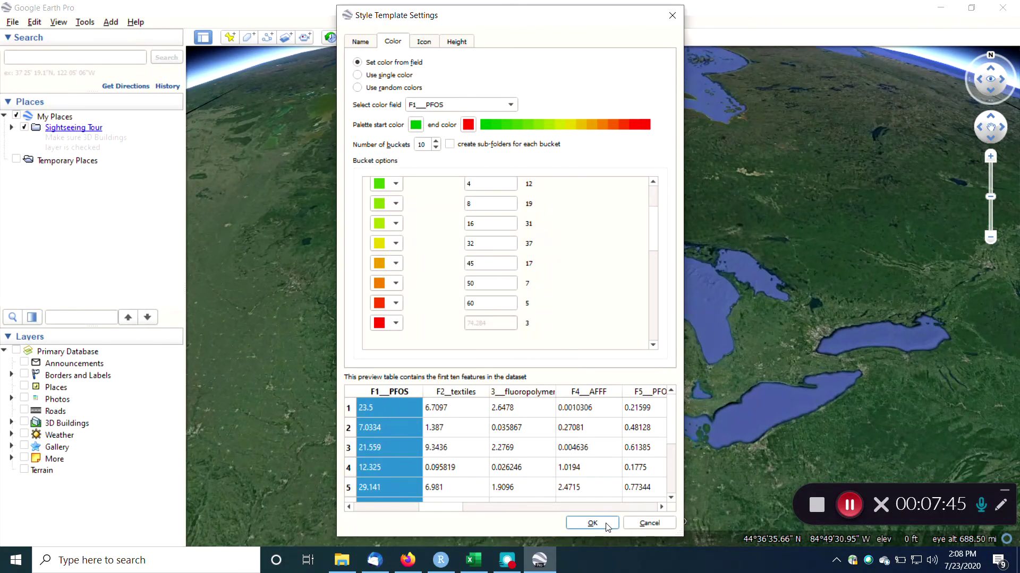
{"action": "left_click", "coordinate": [592, 524]}
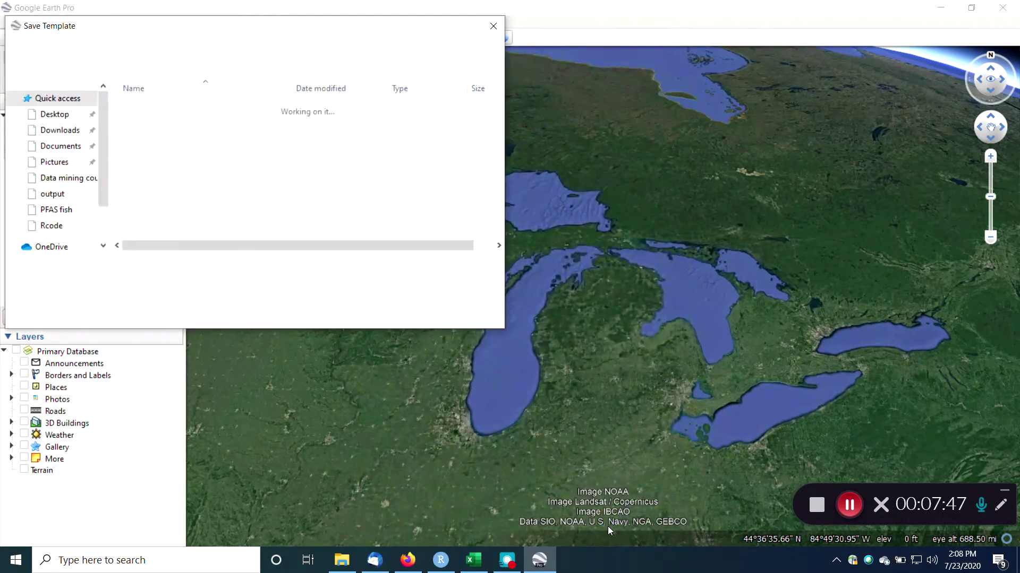
Overwrite the 'PFAS fish PMF results for R' style template to show points coloured green to red by PFOS
{"action": "left_click", "coordinate": [399, 313]}
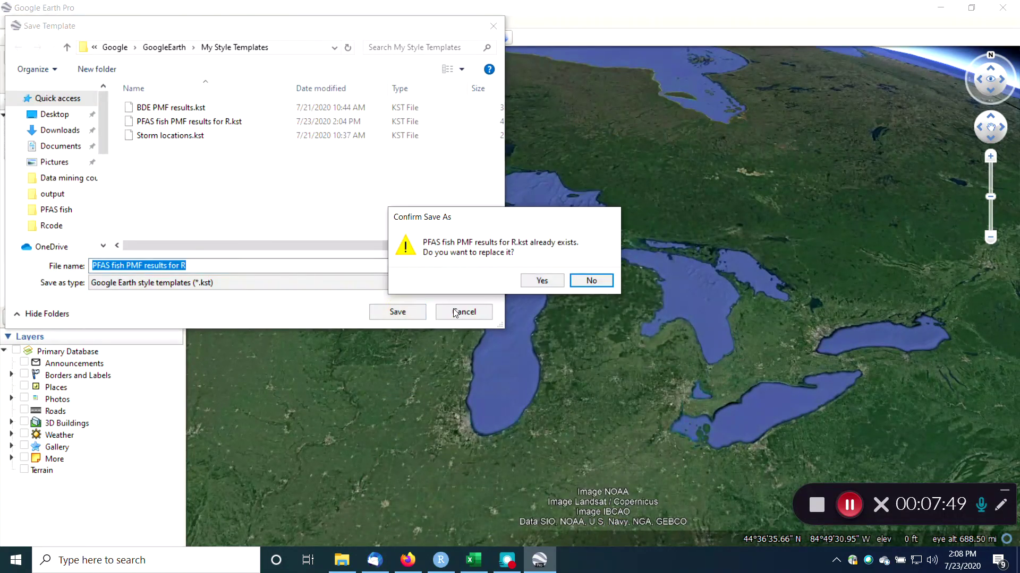
{"action": "left_click", "coordinate": [542, 280]}
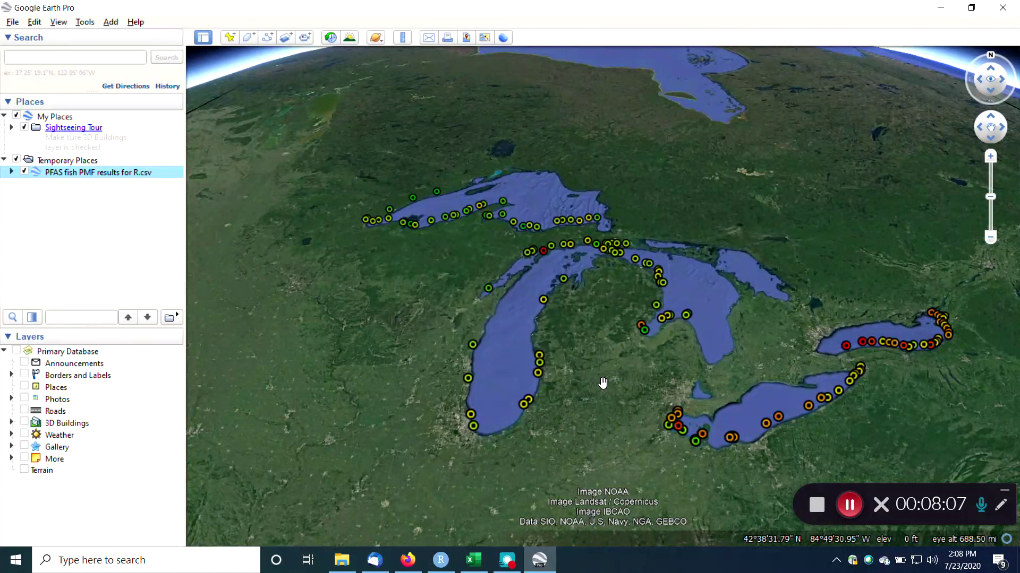
{"action": "right_click", "coordinate": [123, 177]}
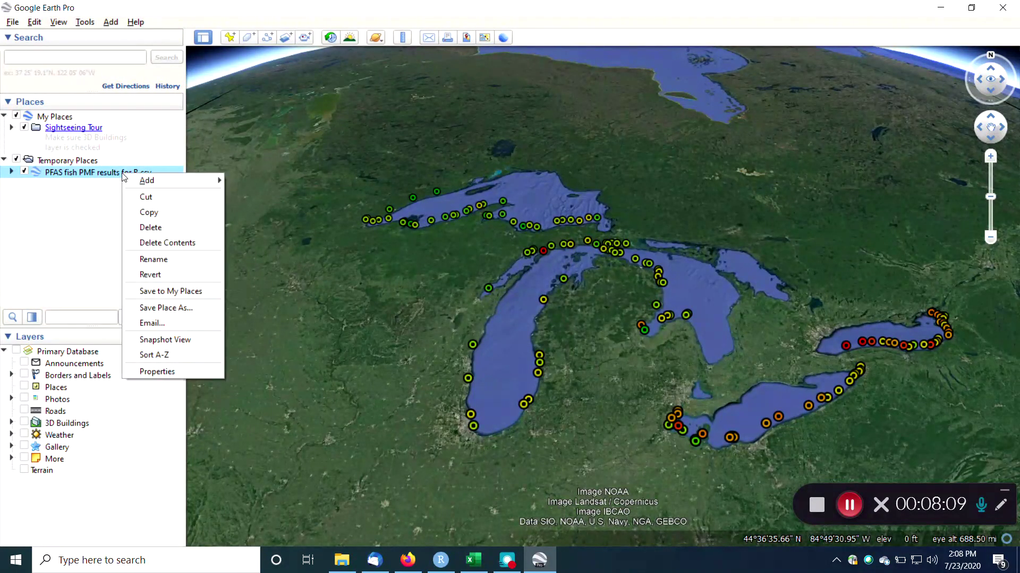
{"action": "left_click", "coordinate": [176, 372]}
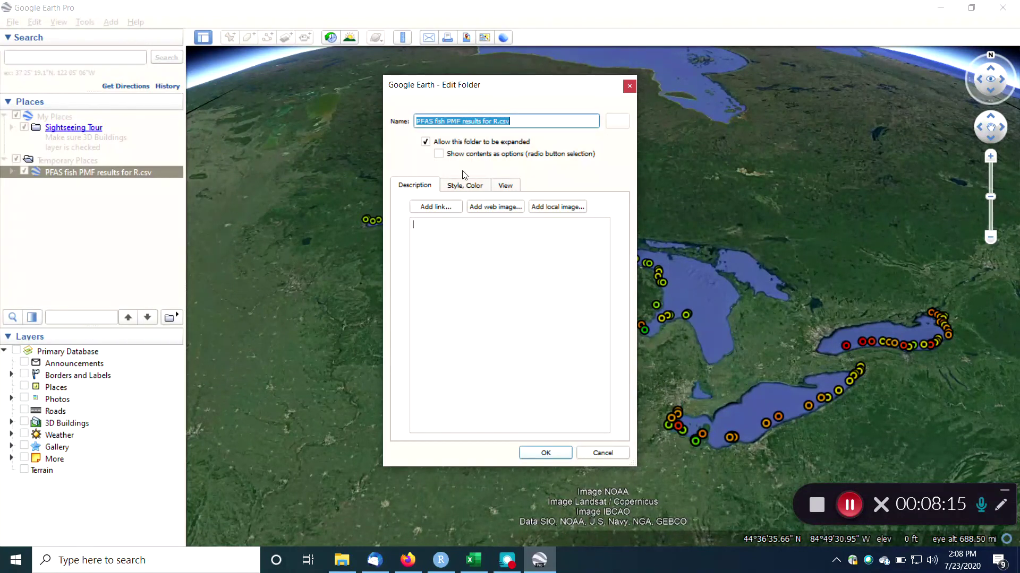
{"action": "left_click", "coordinate": [597, 453]}
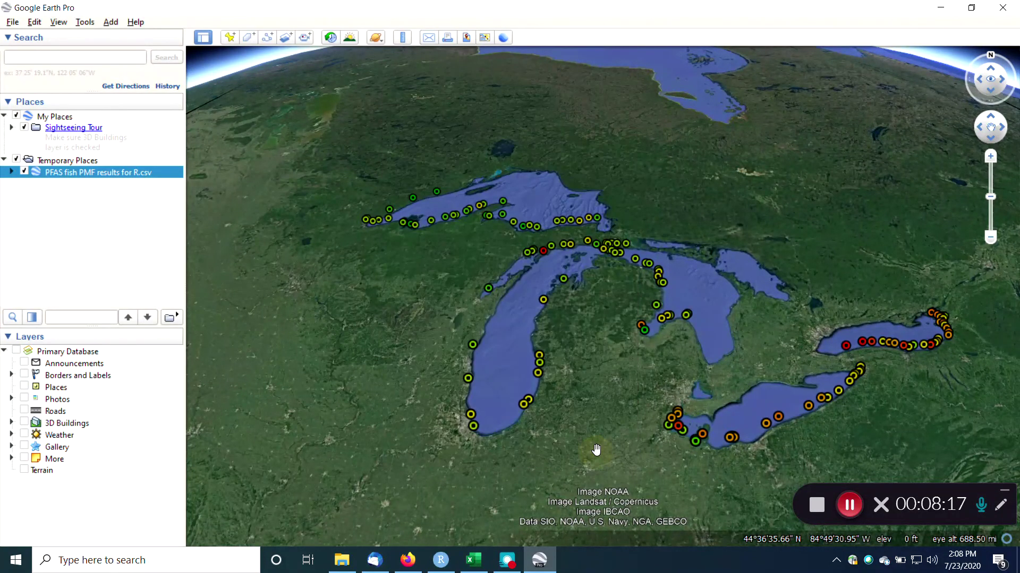